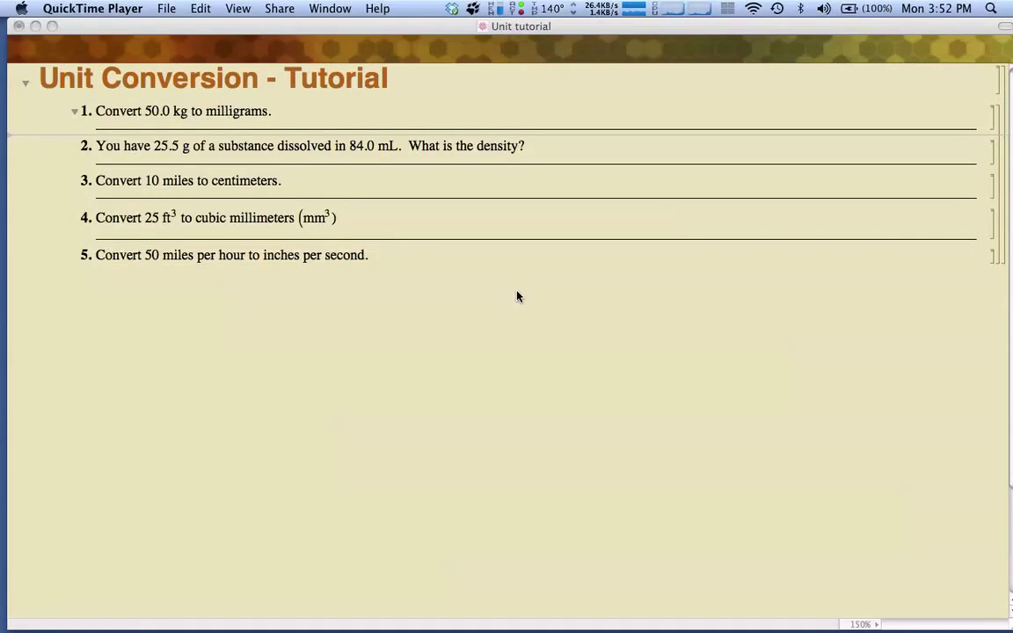
- Activate the Unit tutorial notebook and turn on Window > Show Toolbar
click(517, 296)
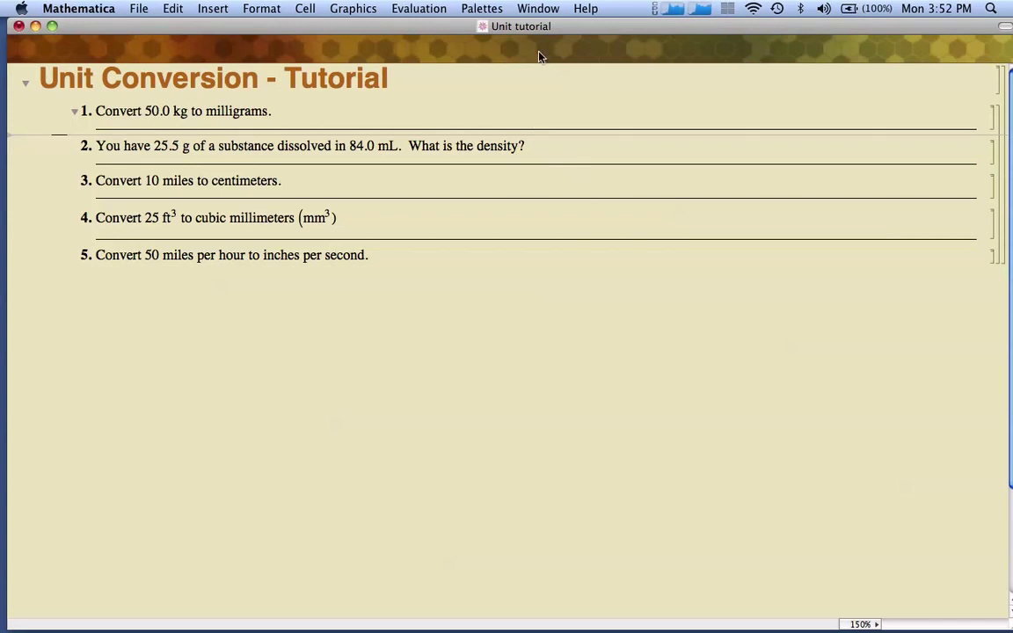
click(538, 9)
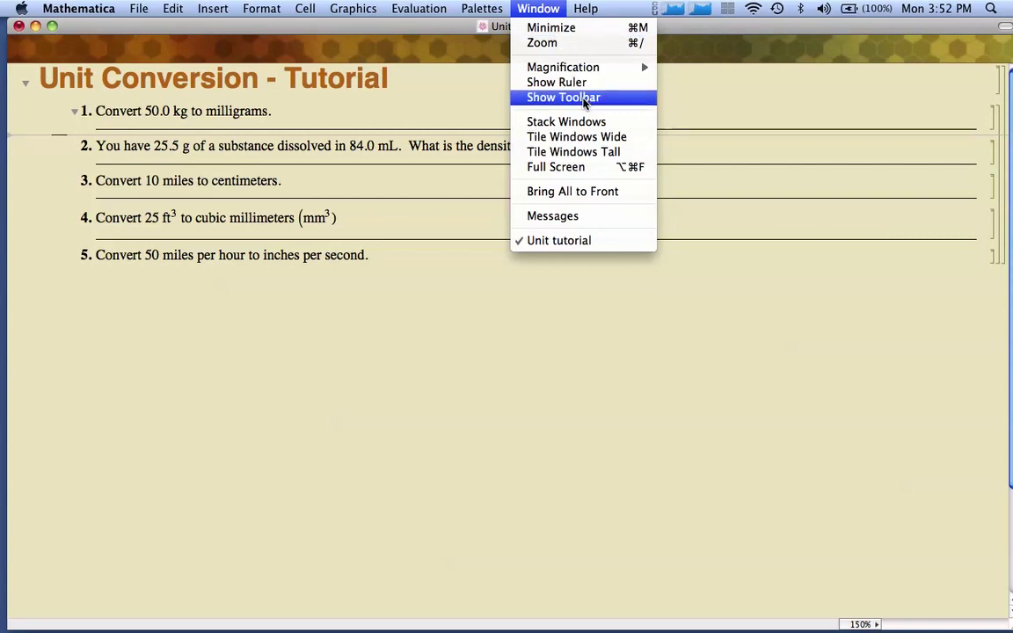
click(583, 98)
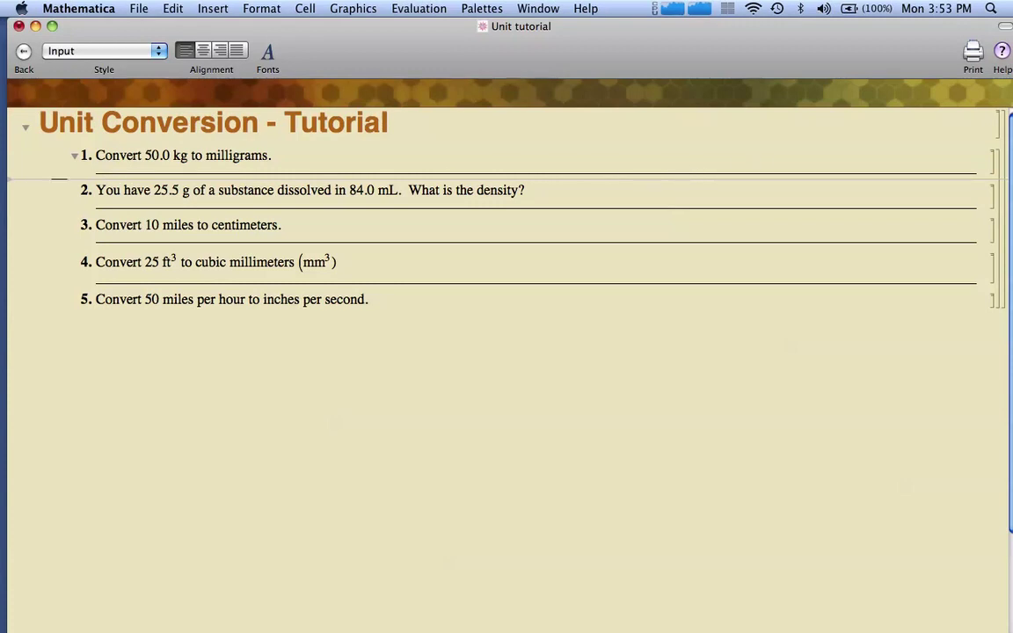
- Below problem 1, enter 50.0 kg times a (1000 g / 1 kg) fraction
text(50.0)
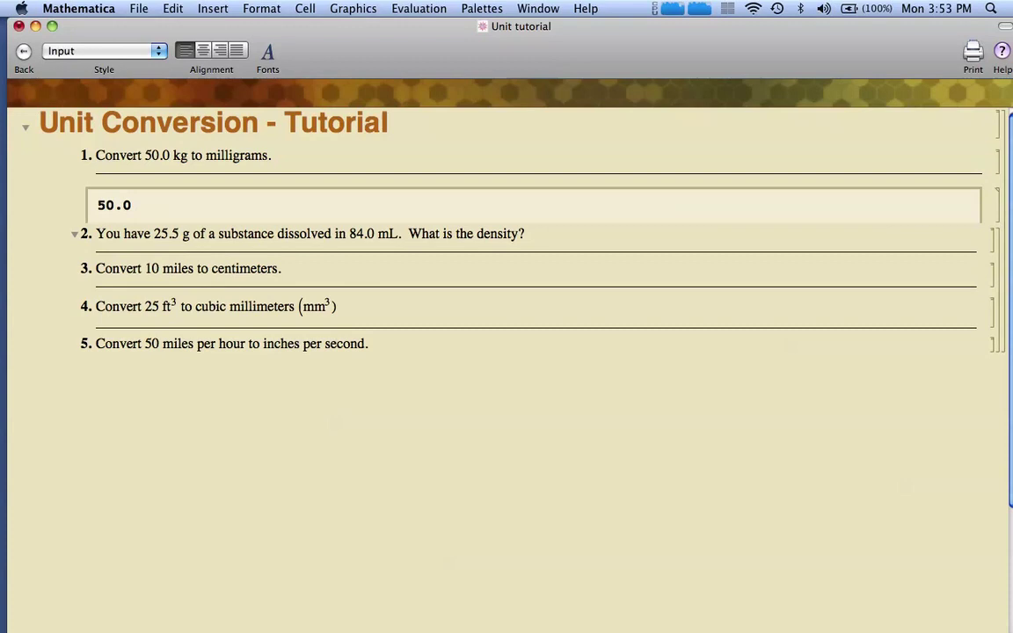
text( kg)
text(())
key(ctrl+slash)
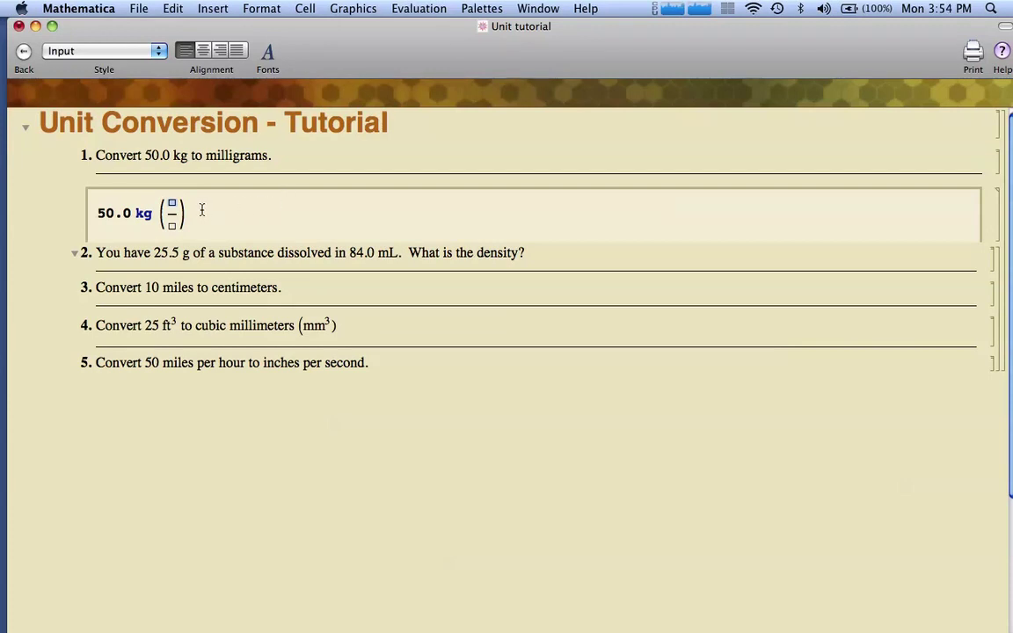
text(1)
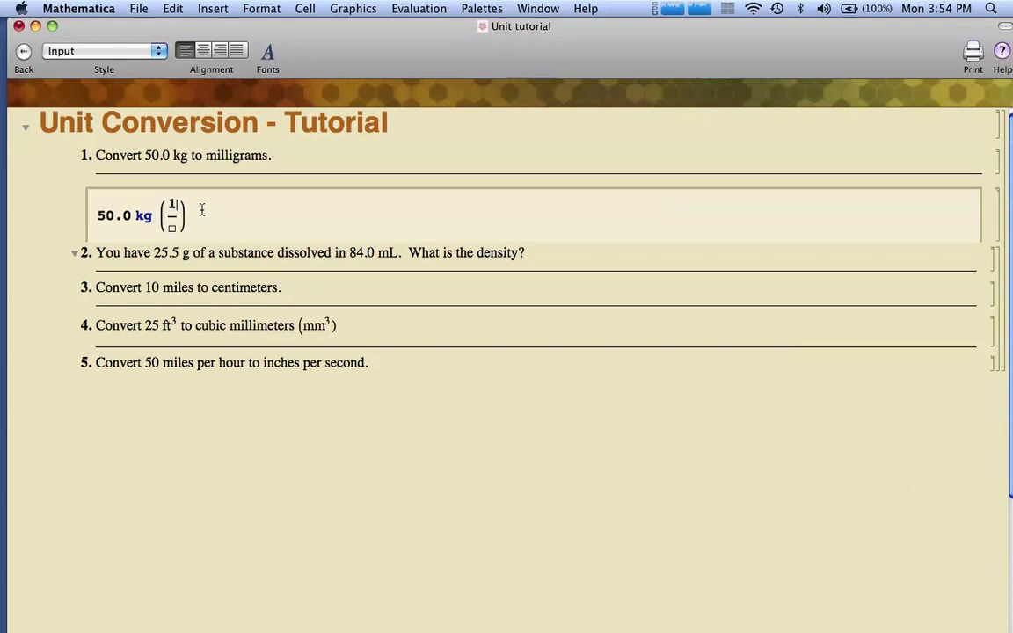
text(000 g)
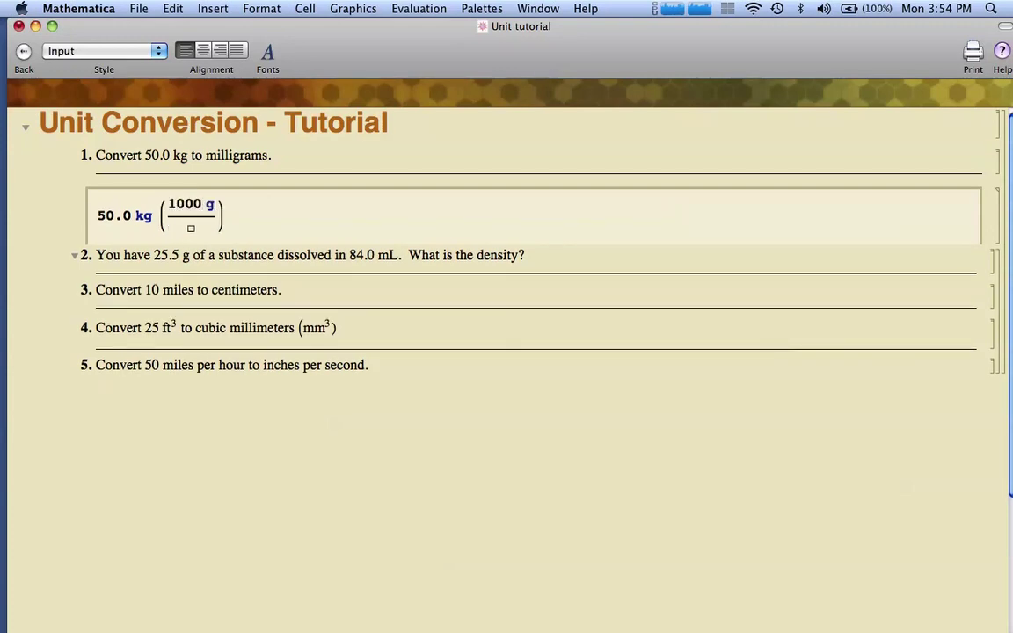
key(Tab)
text(1 kg)
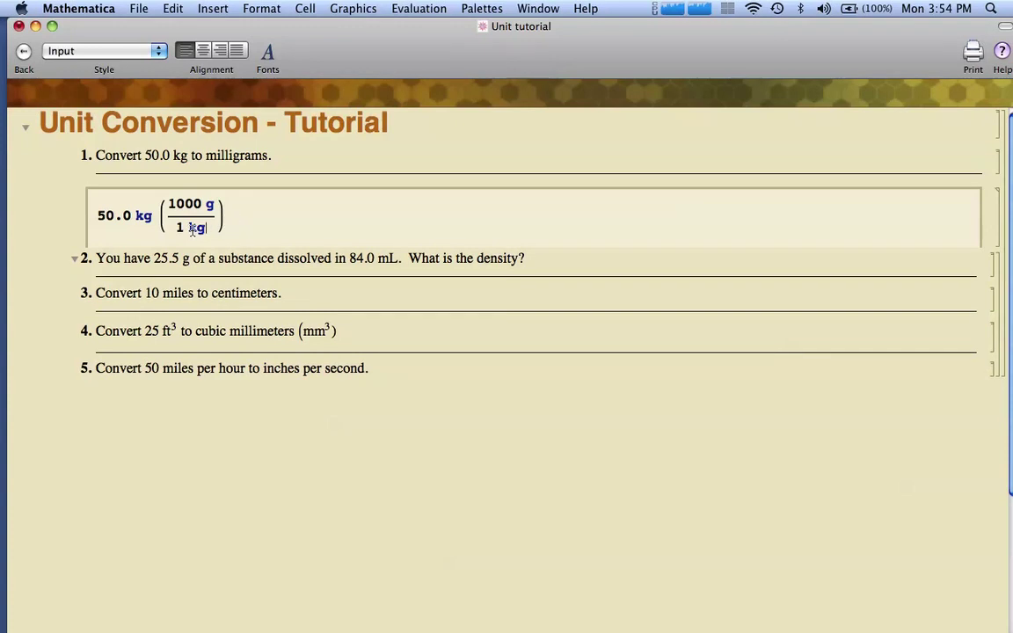
- Try 'kilogram' in the denominator, revert to kg, and add parentheses for another factor
double_click(201, 227)
text(ki)
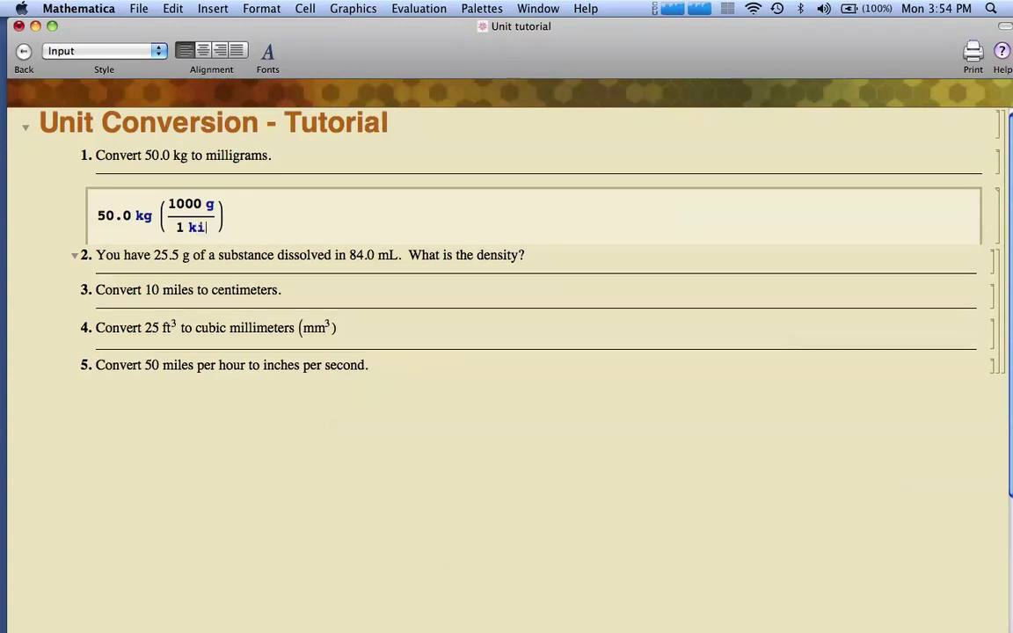
text(logram)
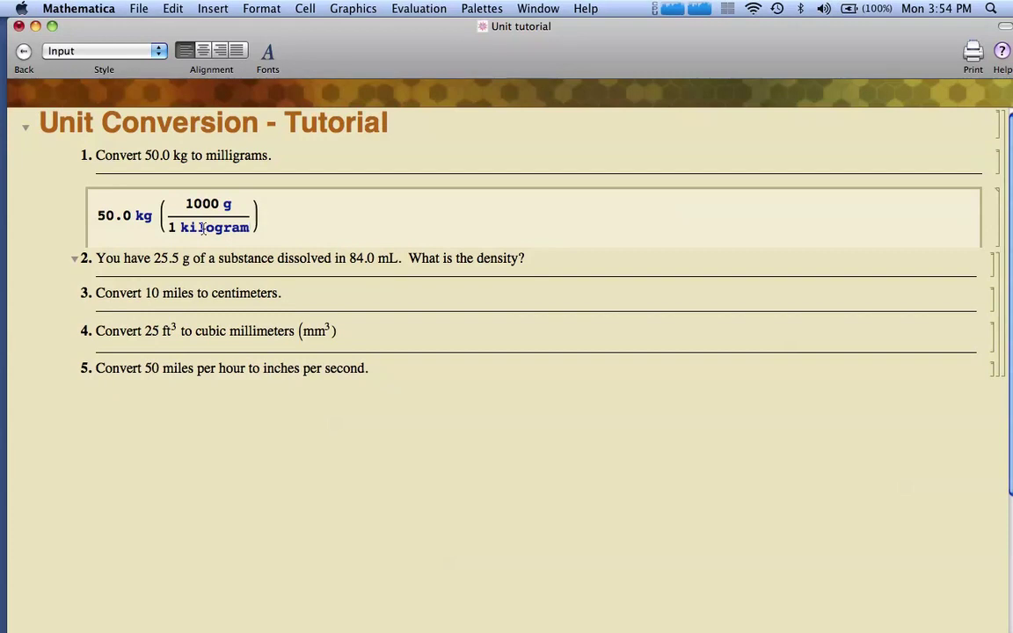
drag(191, 229, 248, 230)
text(kg)
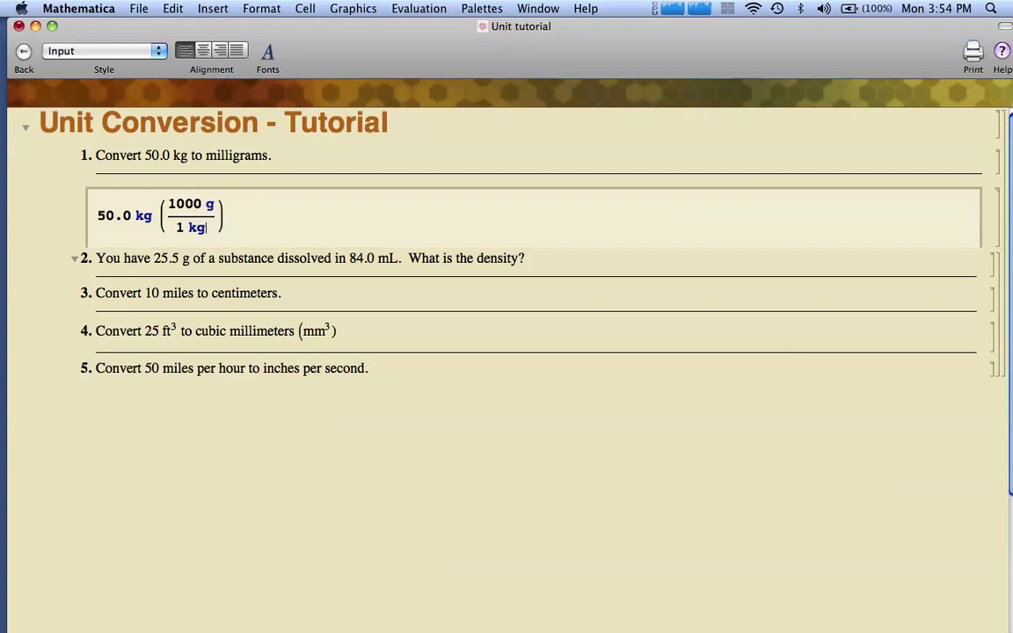
click(239, 218)
text(())
- Insert an empty fraction template in the new parentheses, pasting copies and deleting the extras
key(ctrl+slash)
drag(225, 186, 262, 220)
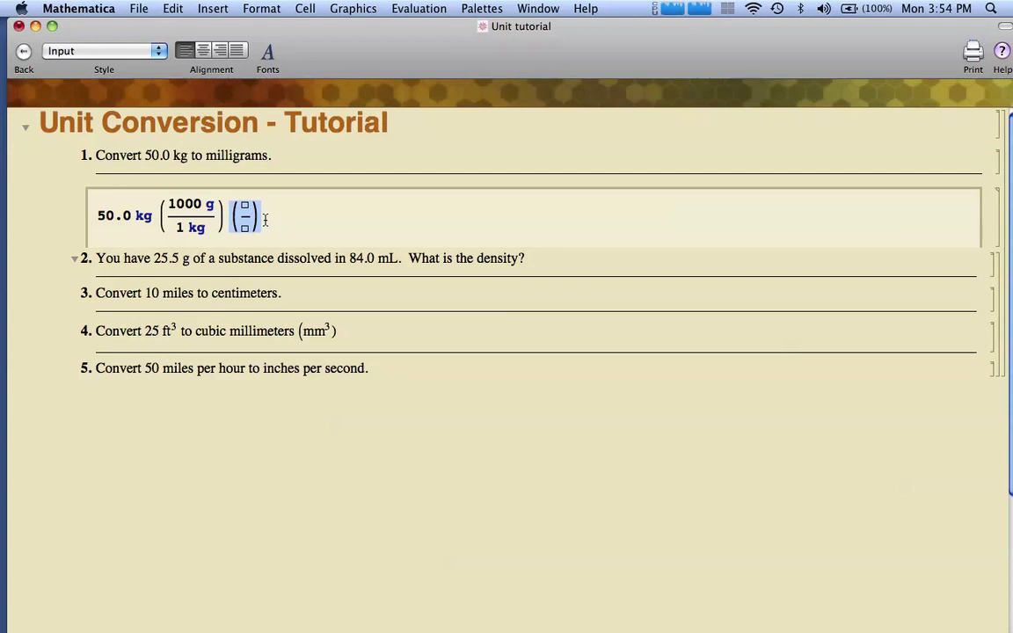
key(cmd+c)
key(Right)
key(cmd+v)
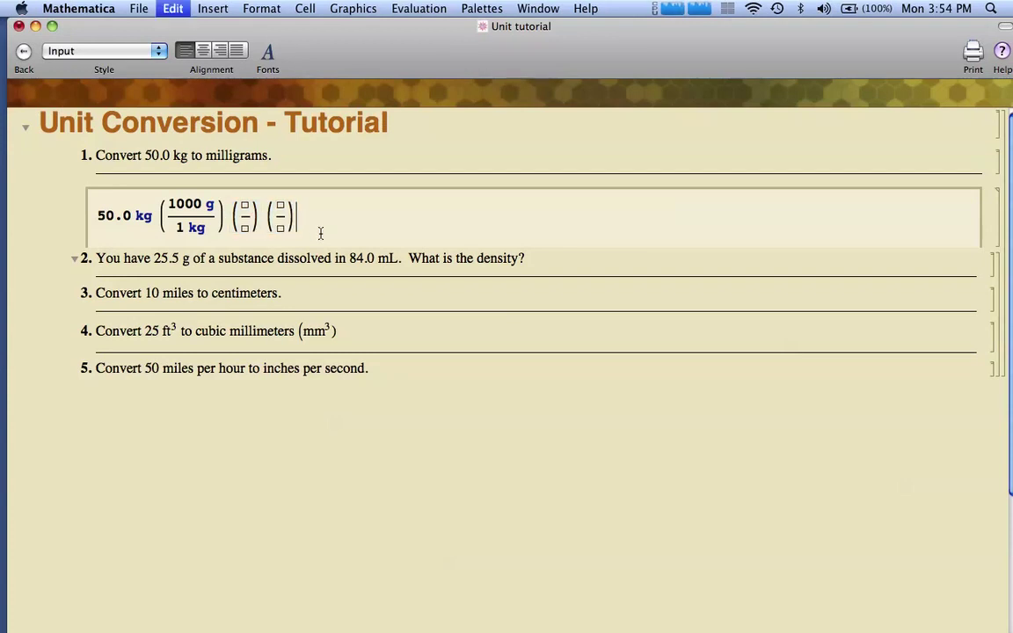
key(cmd+v)
key(super+v)
key(super+v)
key(super+v)
key(super+v)
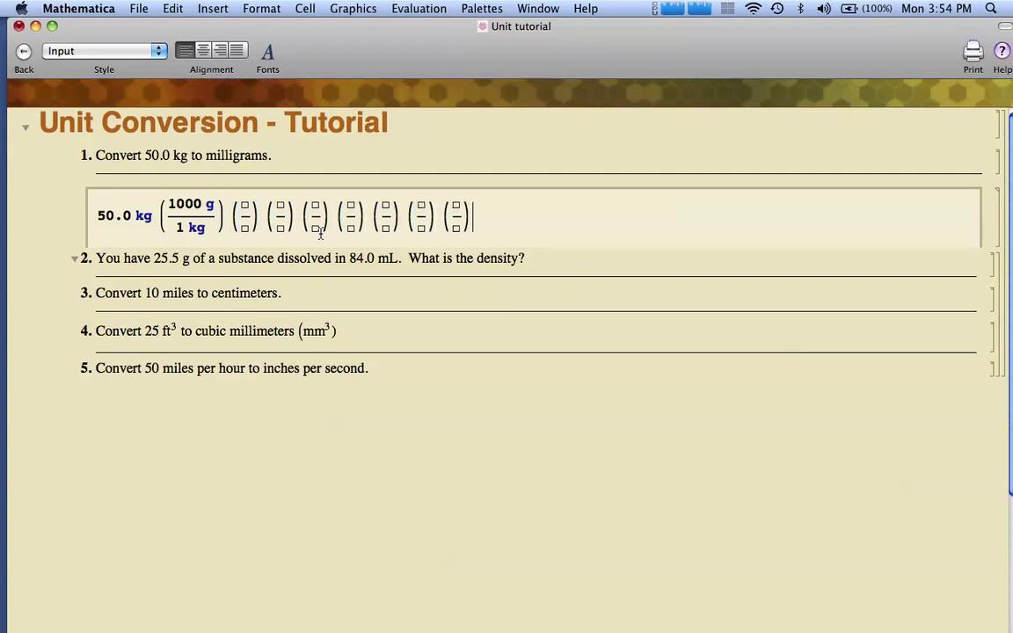
drag(262, 217, 471, 218)
key(BackSpace)
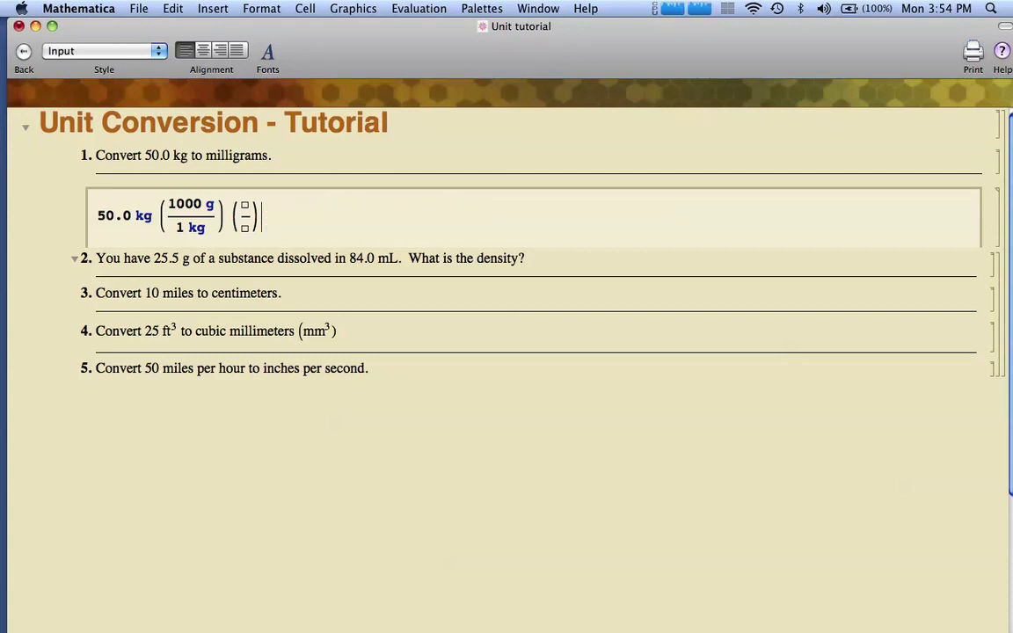
- Fill the second factor as 1000 mg over 1 g, keeping the g lowercase
click(246, 229)
key(Tab)
text(1000 mg)
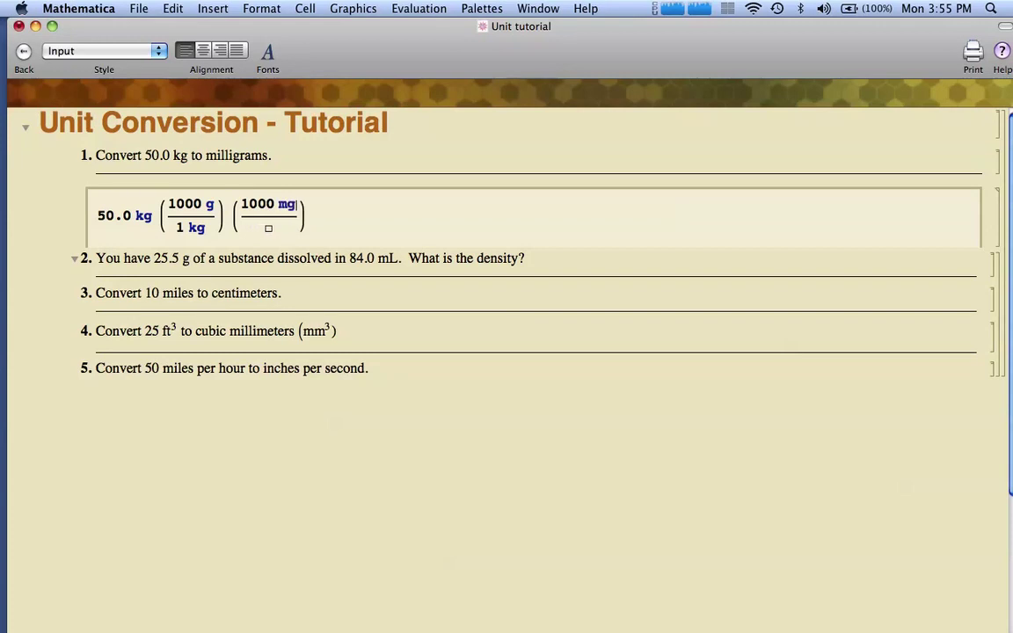
key(Tab)
text(1 g)
double_click(274, 228)
text(G)
double_click(276, 227)
text(g)
click(325, 216)
- Evaluate the problem 1 cell, getting 5.×10^7 mg
key(shift+Return)
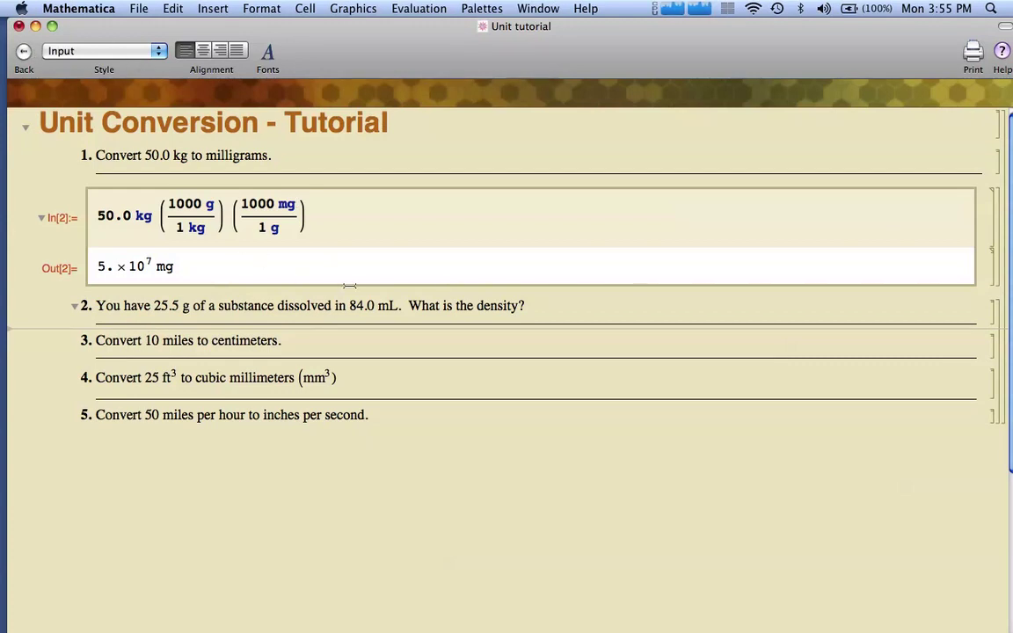
- Enter mass = 25.5 g, volume = 84.0 mL, and density = mass/volume on separate lines
text(mass = )
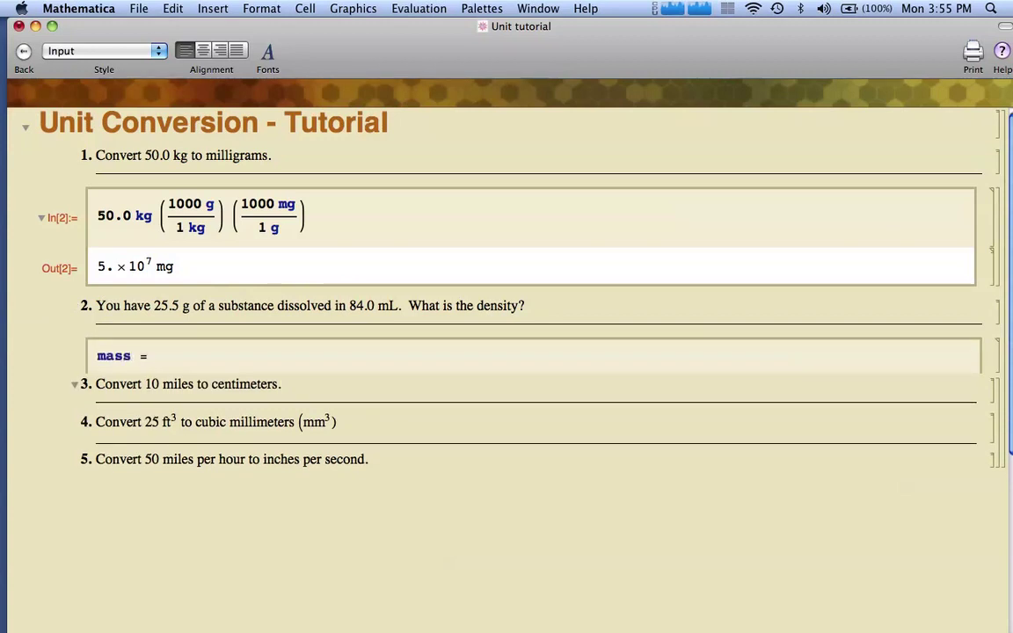
text(25.5 g)
key(Return)
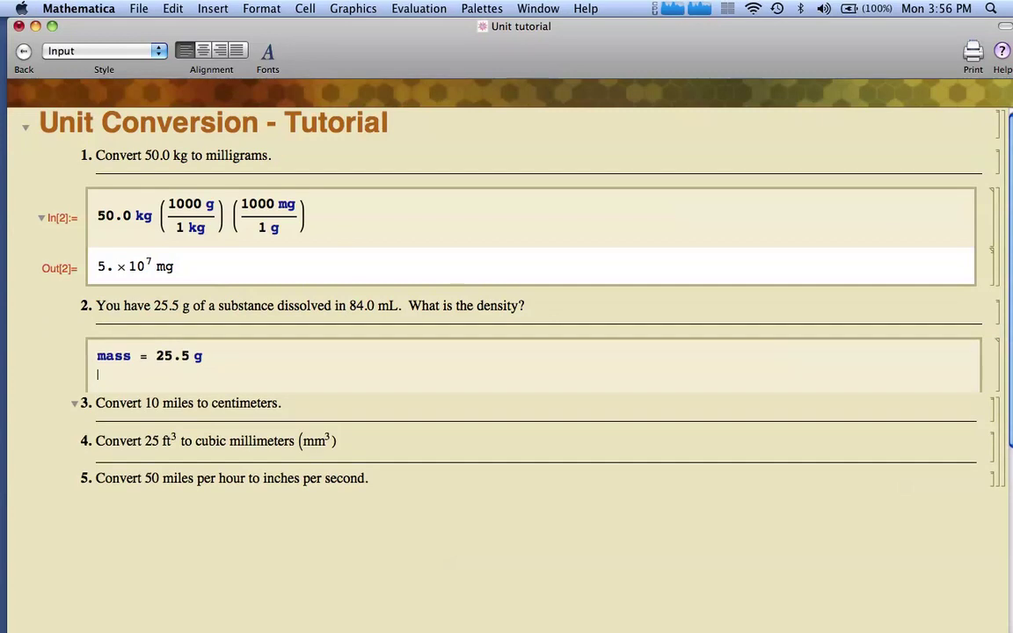
text(volume)
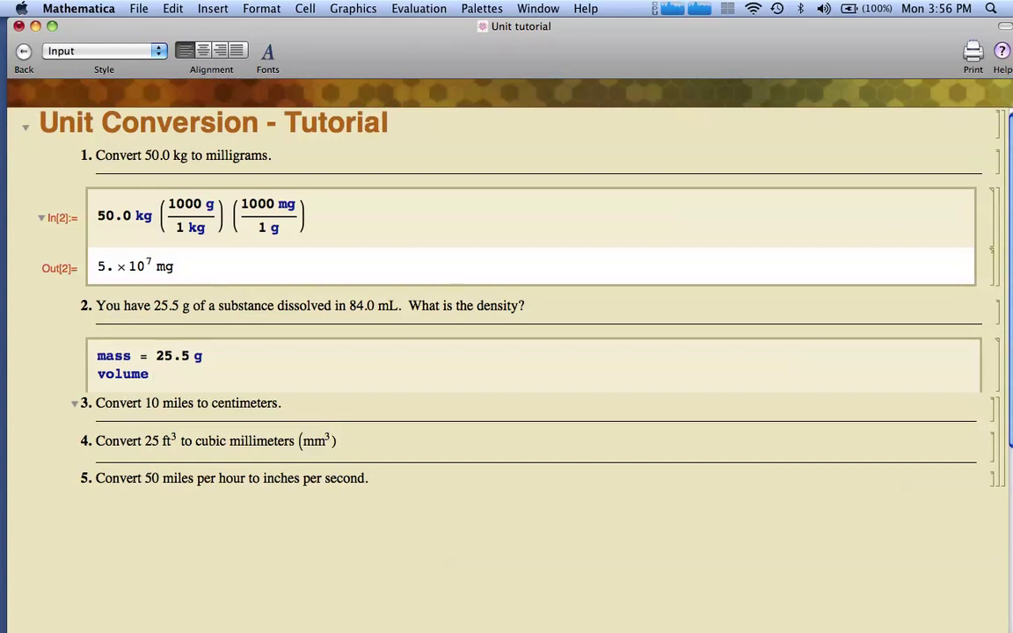
text( = 84.0 mL)
key(Return)
text(de)
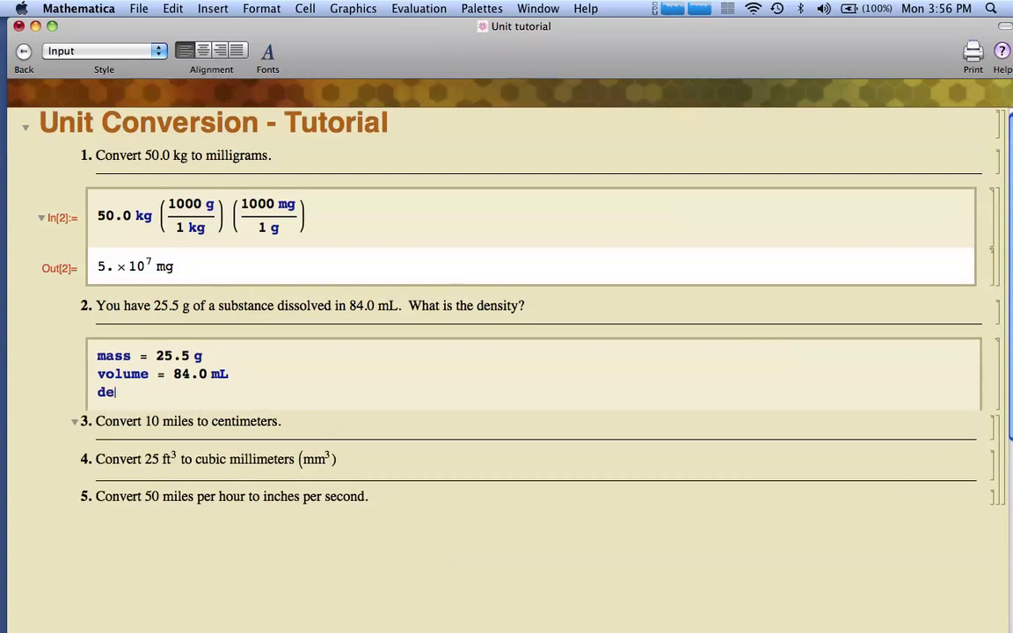
text(nsity =)
key(ctrl+slash)
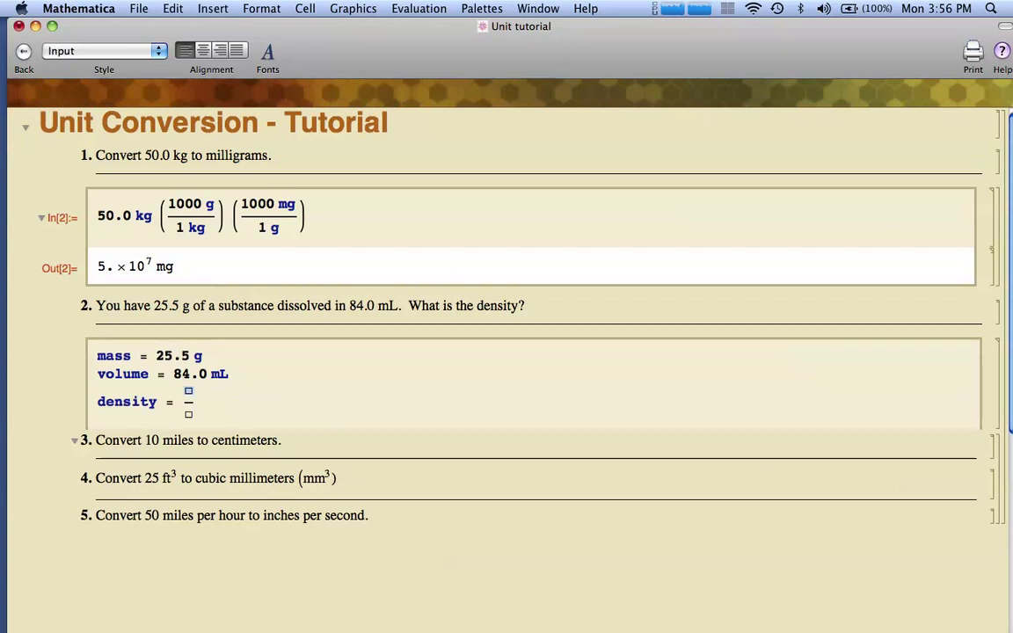
text(mass/)
key(Tab)
text(v)
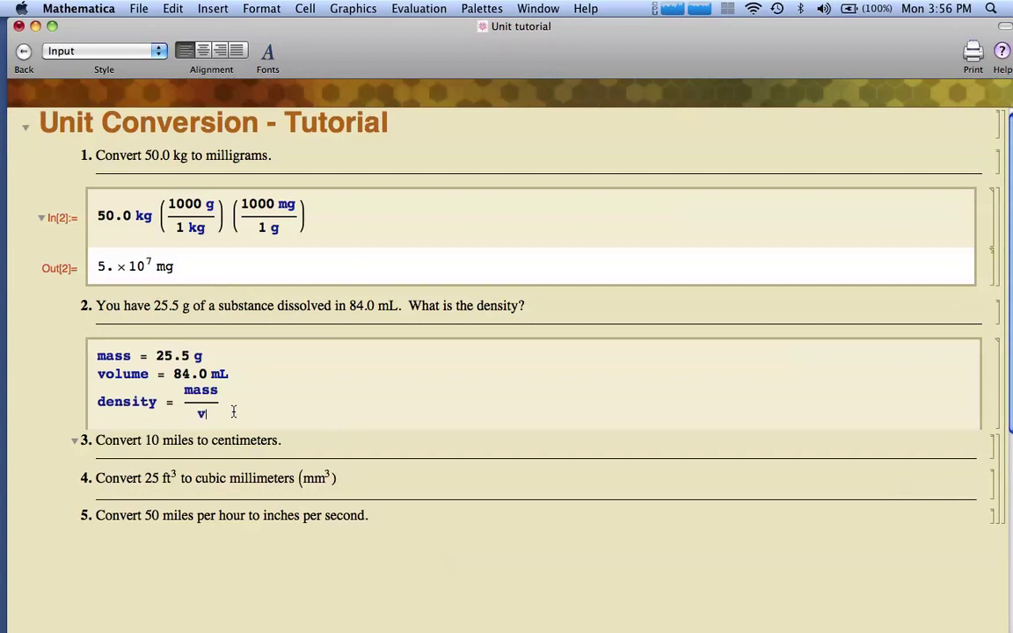
text(olume)
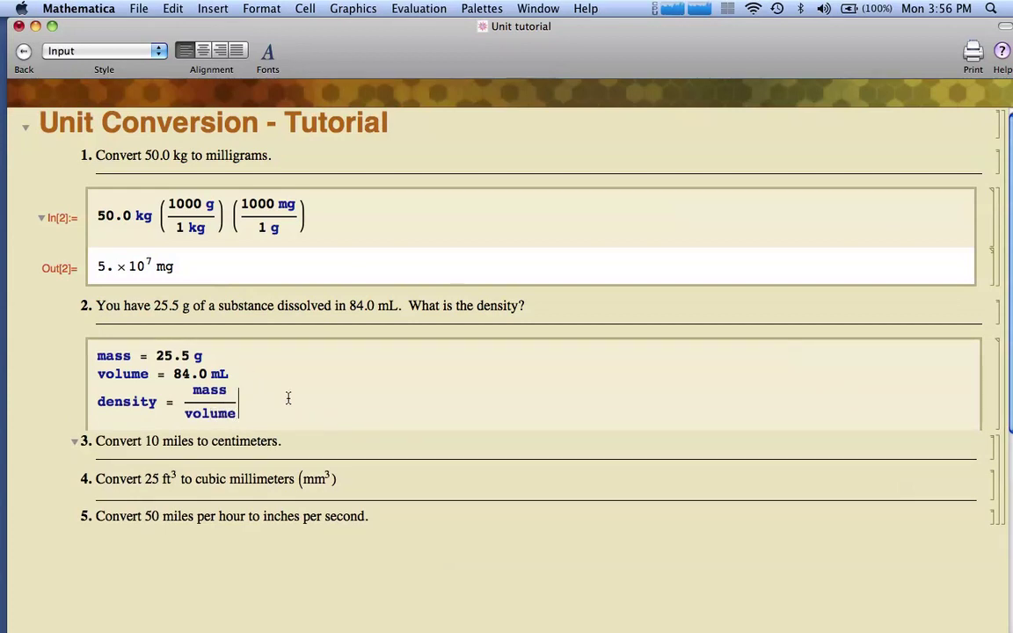
- Evaluate, then end the mass and volume lines with semicolons and re-run for 0.303571 g/mL
key(shift+Return)
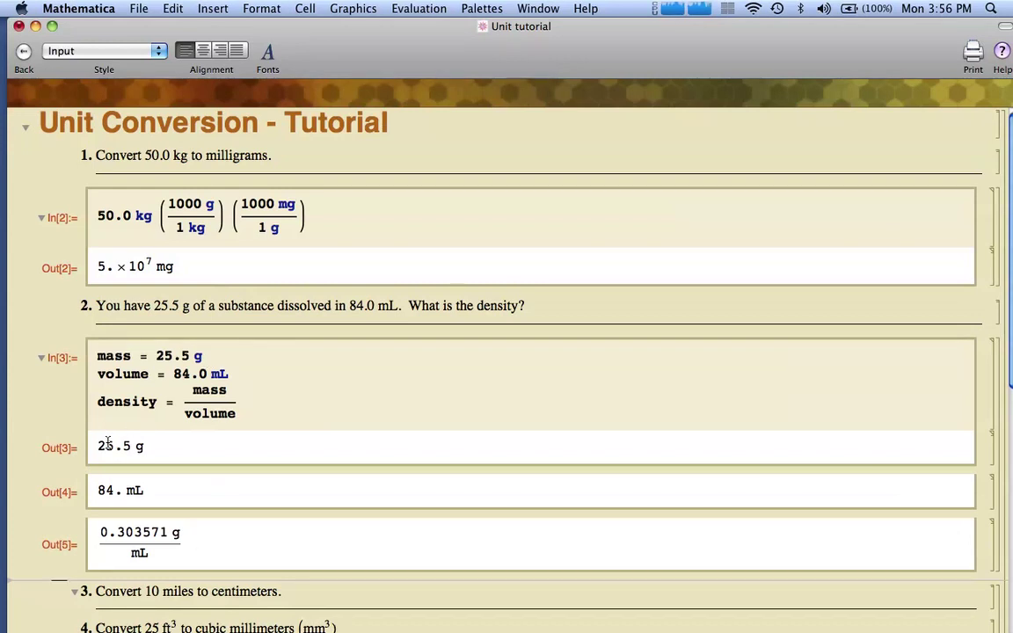
click(202, 356)
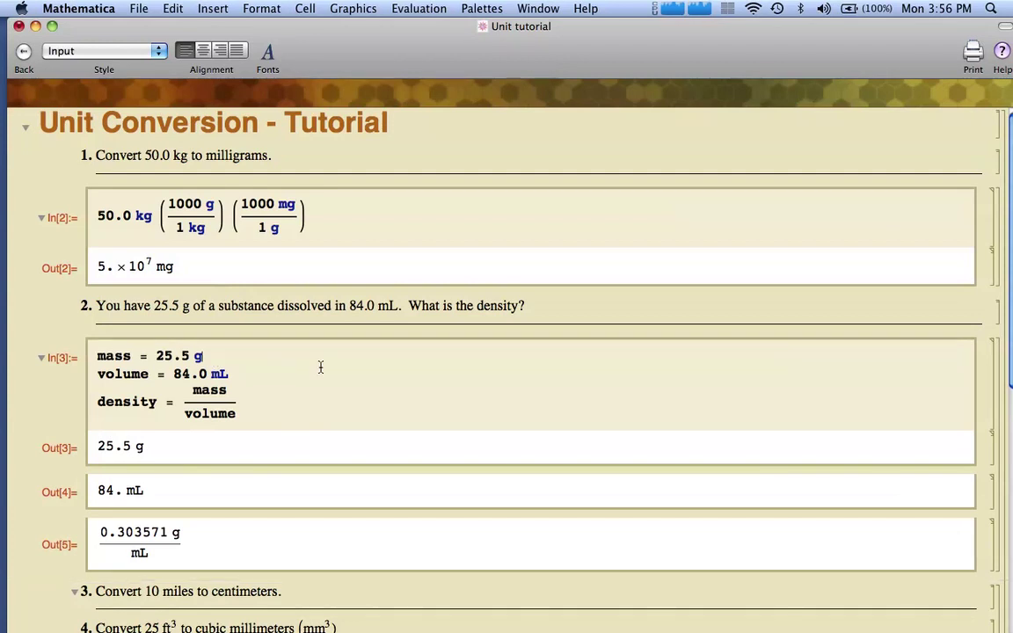
text(;)
click(290, 382)
text(;)
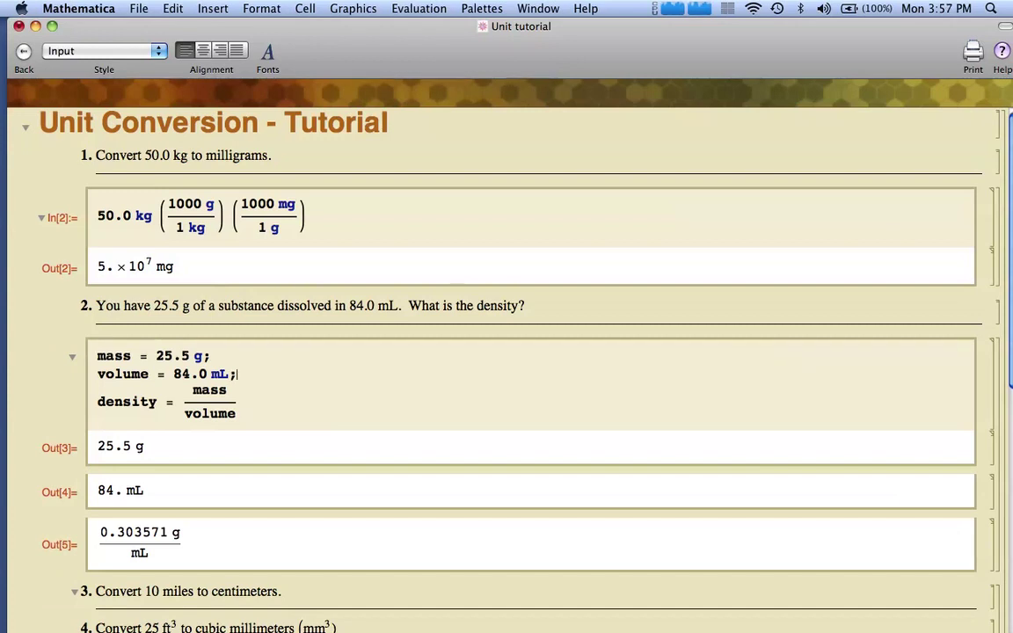
key(shift+Return)
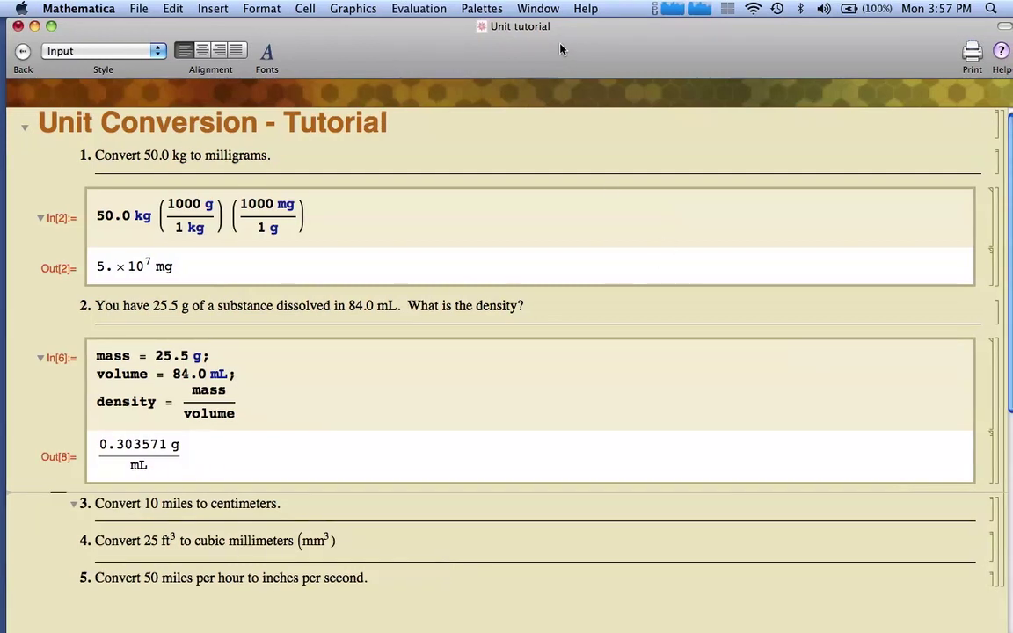
- Start problem 3's cell with 10 mile followed by pasted empty fraction templates
drag(503, 38, 491, 38)
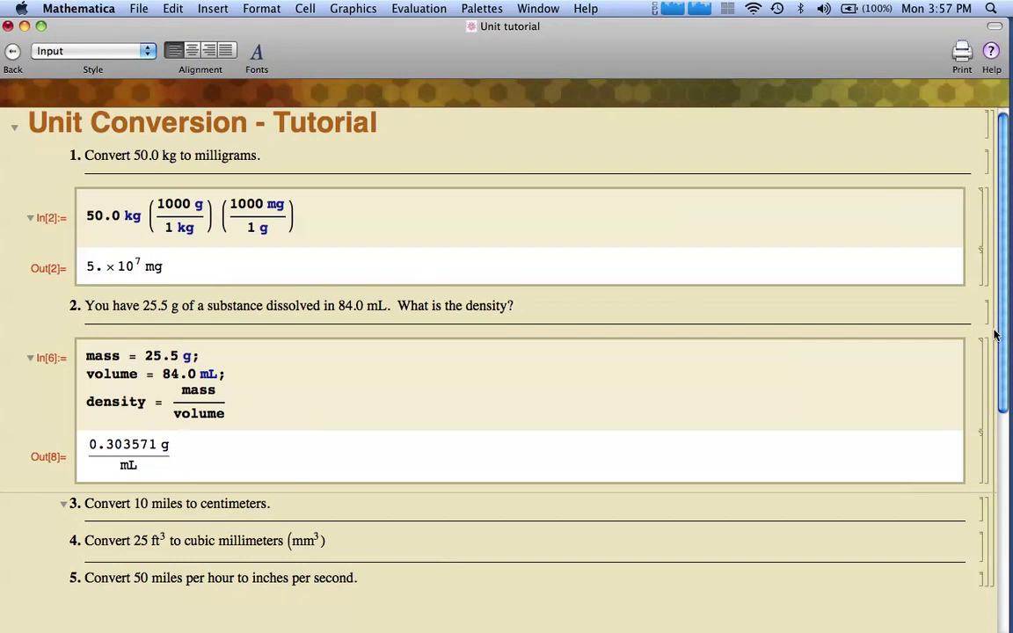
click(1007, 290)
click(119, 522)
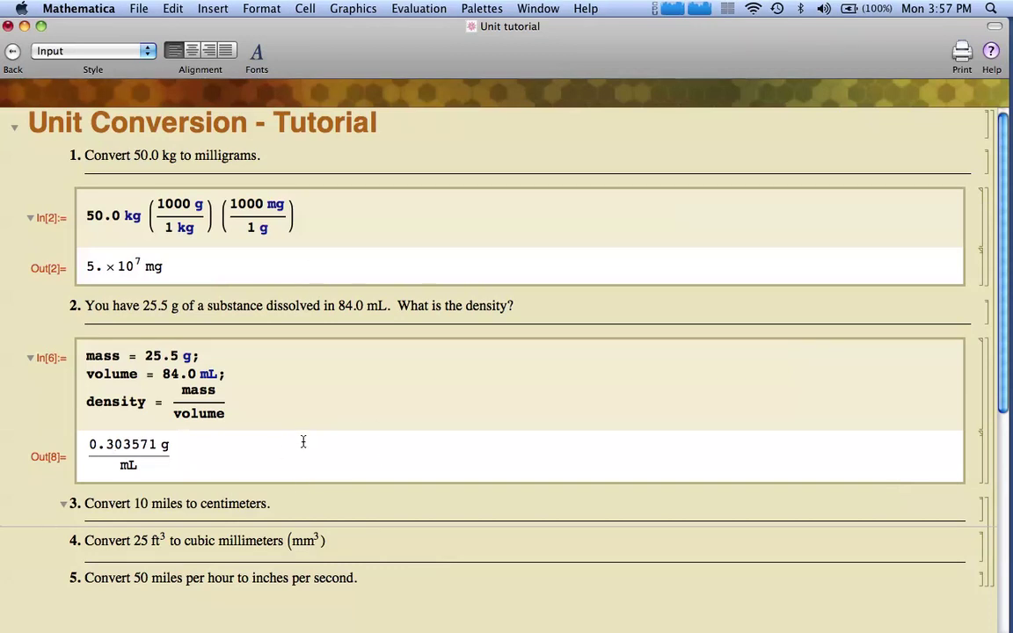
text(10 mi)
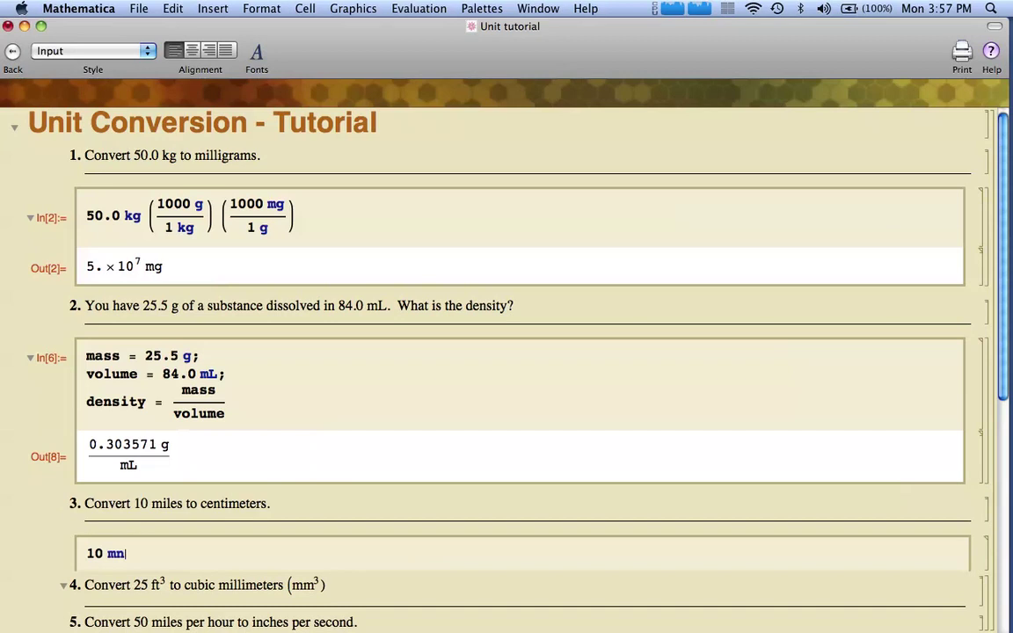
text(le)
key(super+v)
key(super+v)
key(super+v)
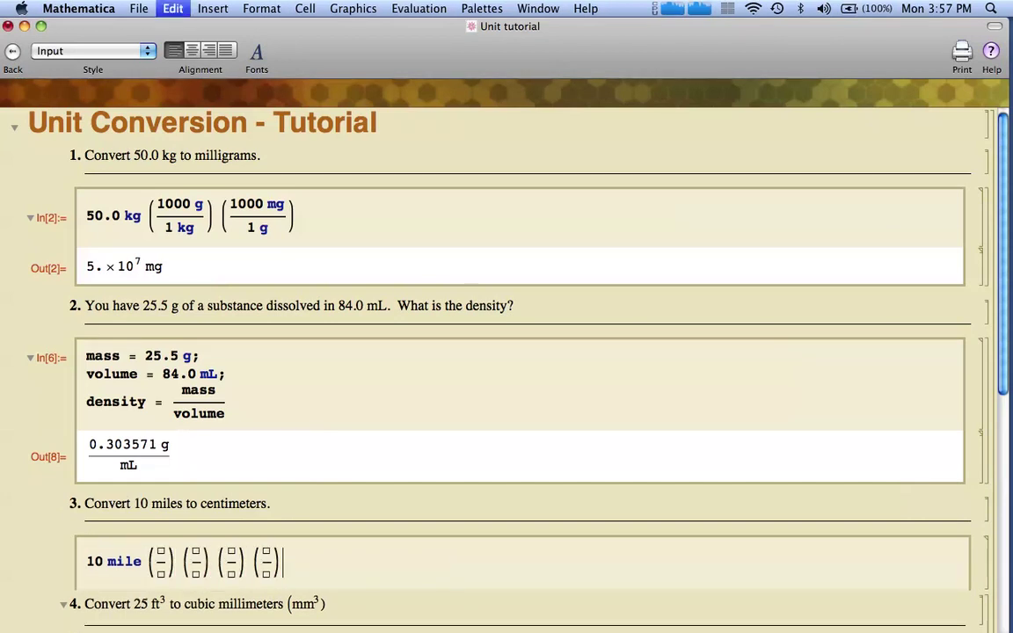
key(super+v)
key(super+v)
key(super+v)
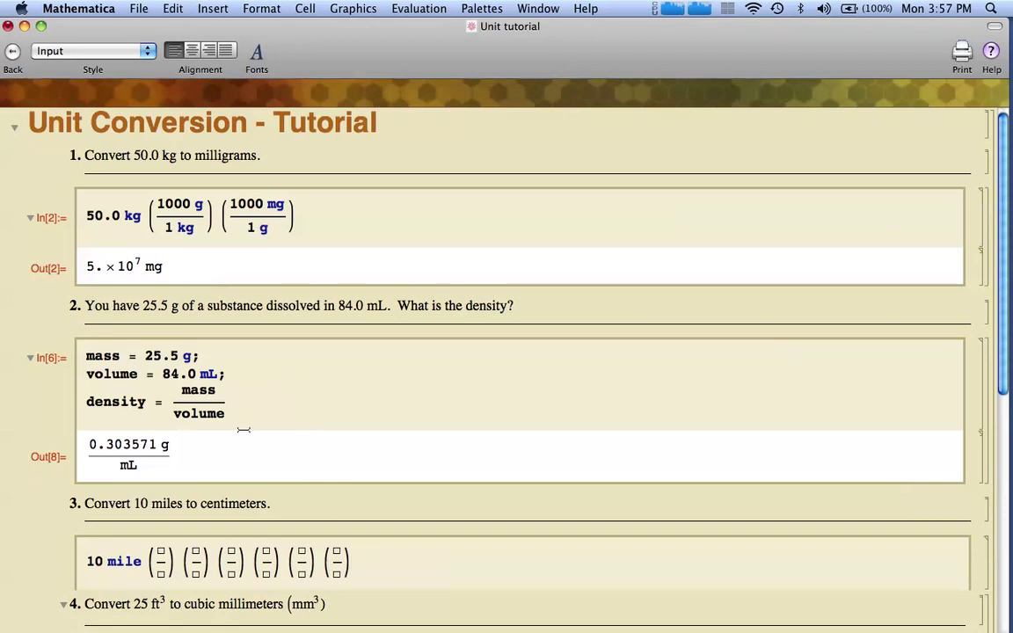
- Fill the first factor as 5280 ft over 1 mile and the next denominator as 1 ft
click(161, 575)
text(1 mile)
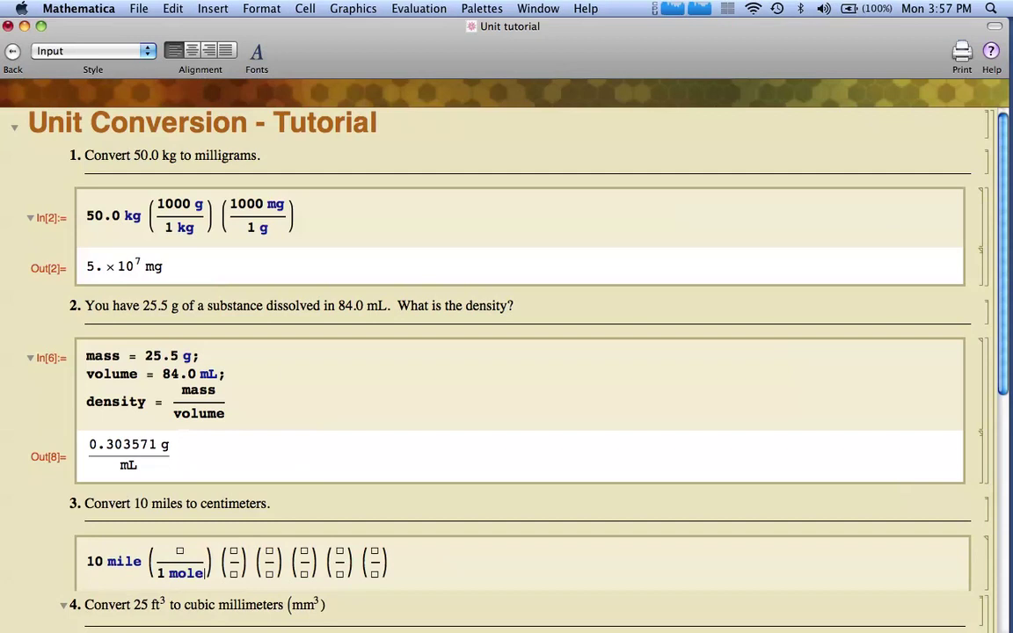
key(BackSpace)
key(BackSpace)
key(BackSpace)
text(ile)
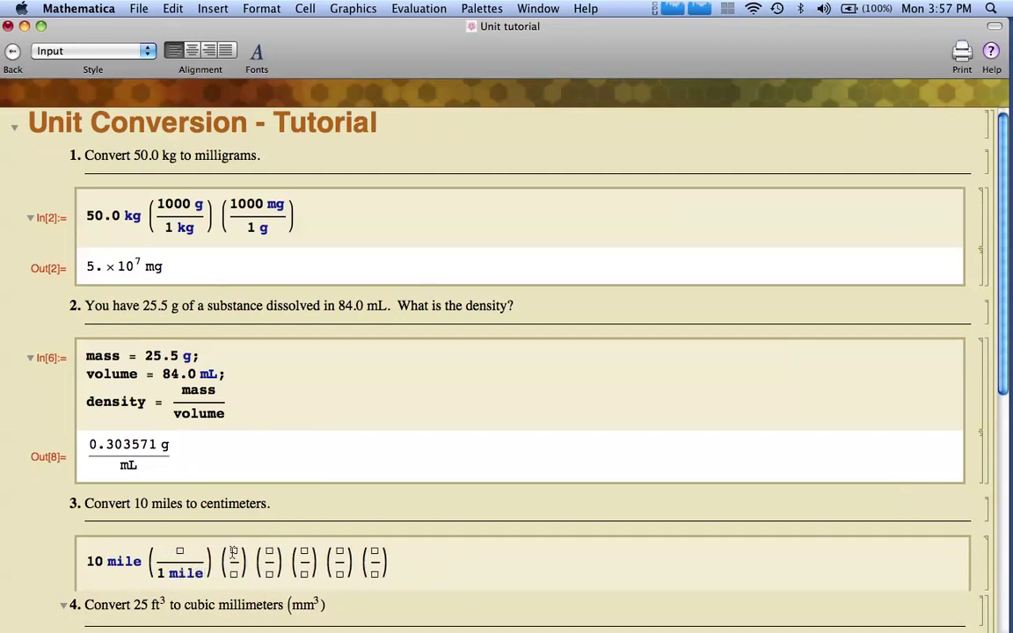
click(180, 552)
text(5)
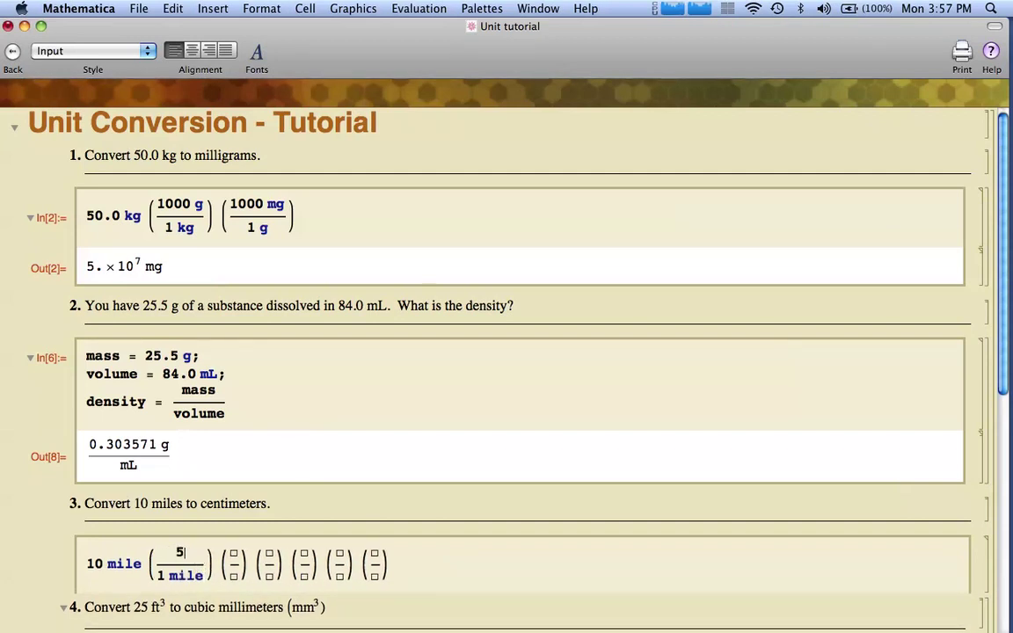
text(280 ft)
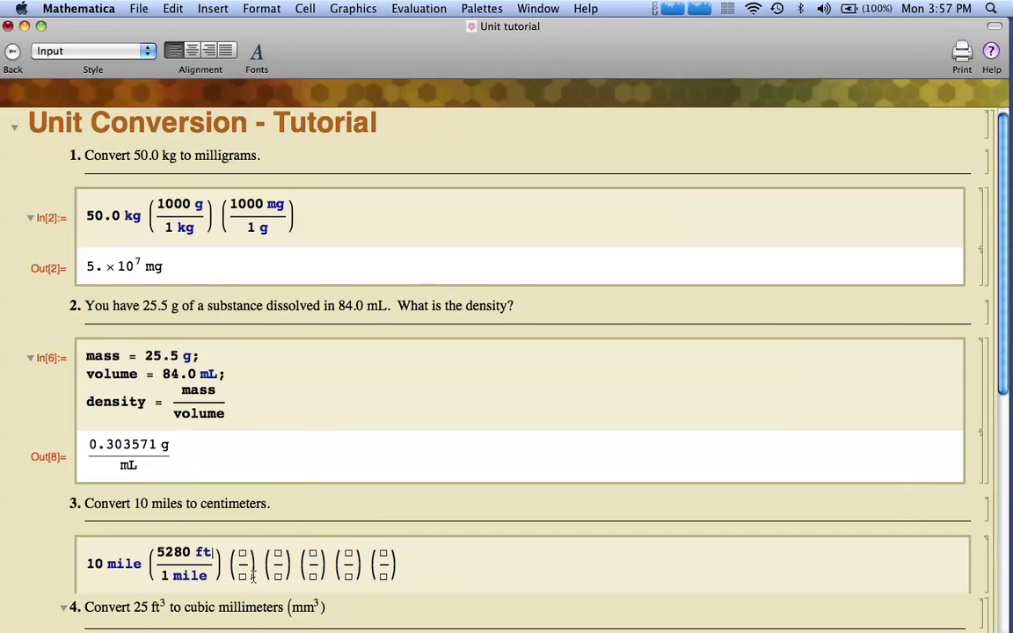
key(Tab)
text(1 ft)
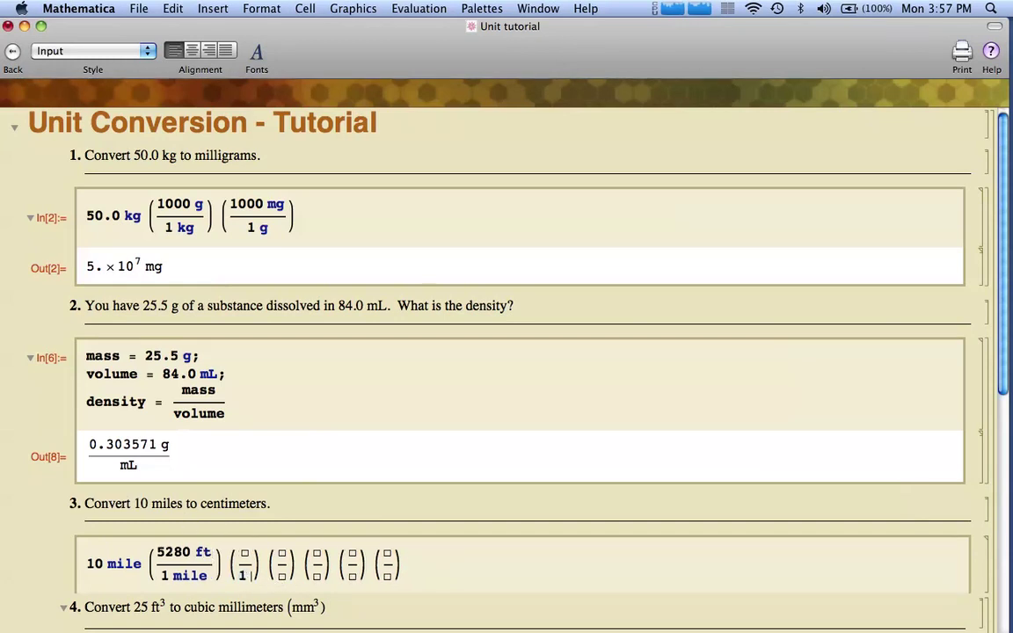
- Complete the 12 in/1 ft and 2.54 cm/1 in factors and delete the leftover fractions
click(260, 556)
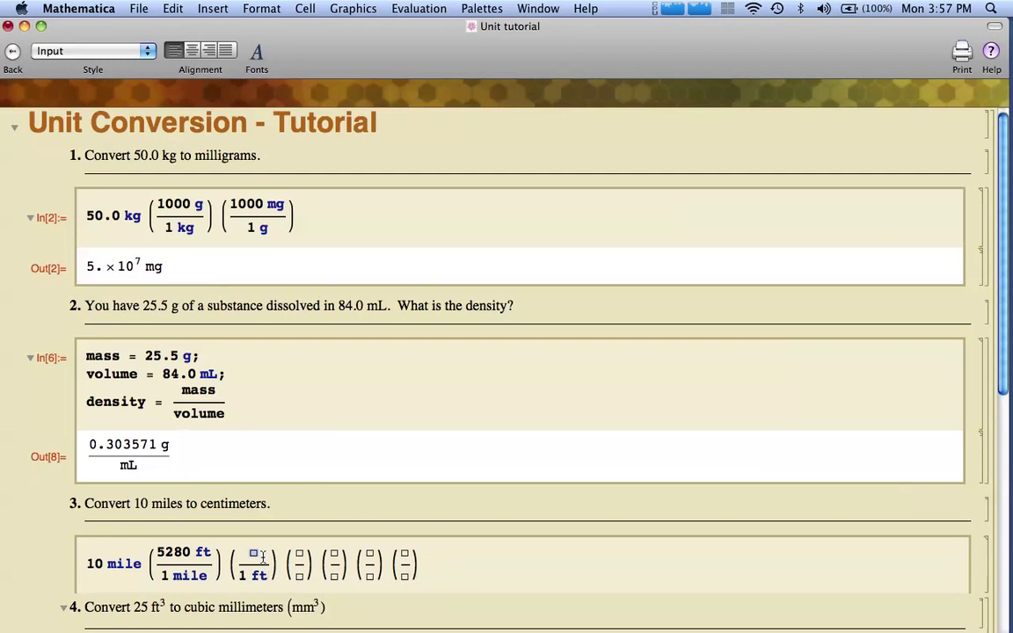
text(12 in)
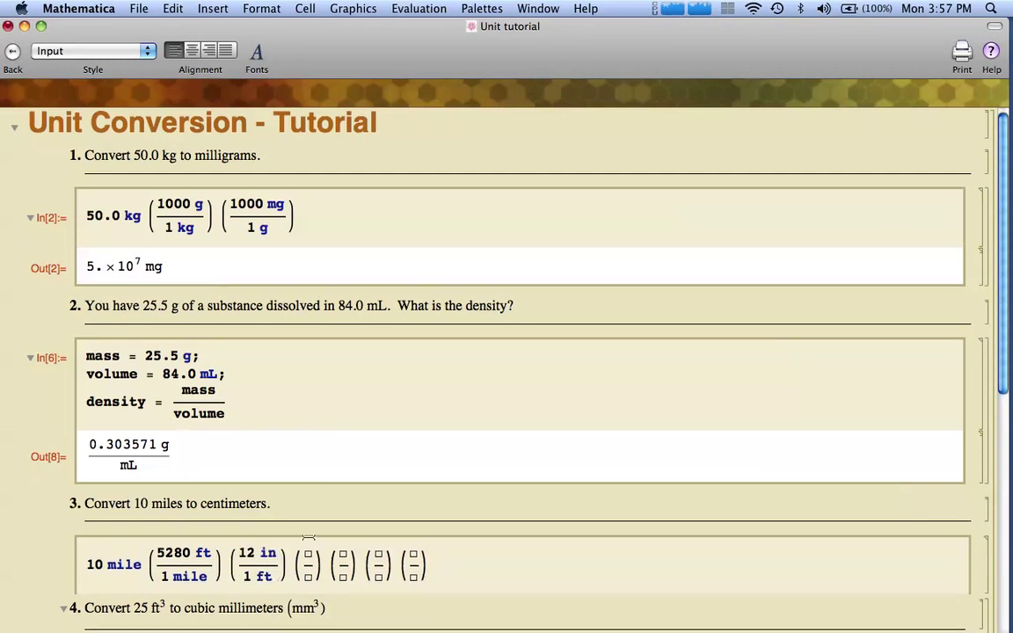
click(308, 578)
text(1 in)
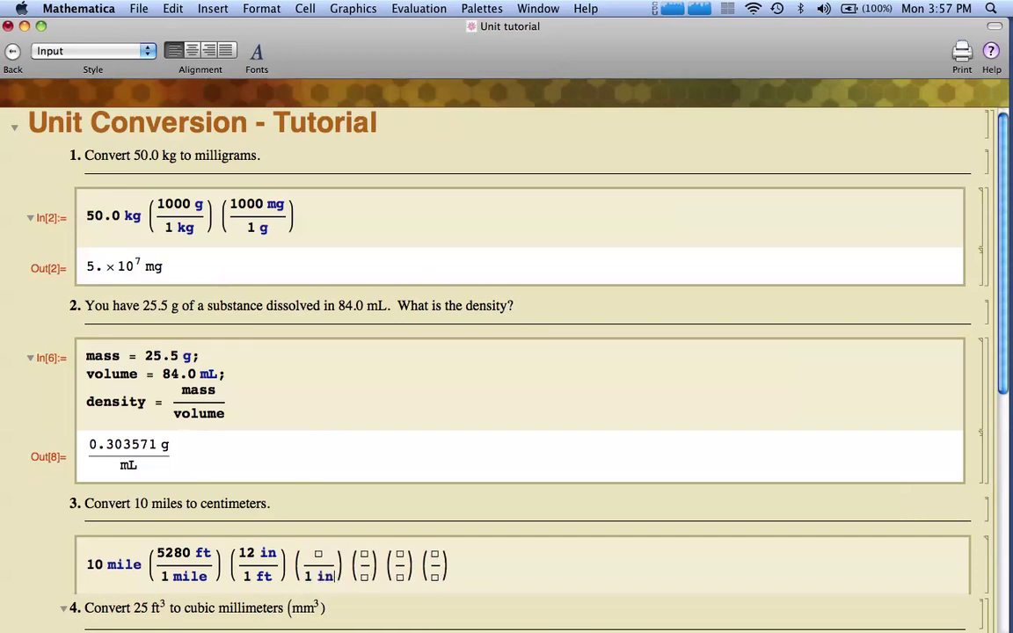
click(318, 554)
text(2.54)
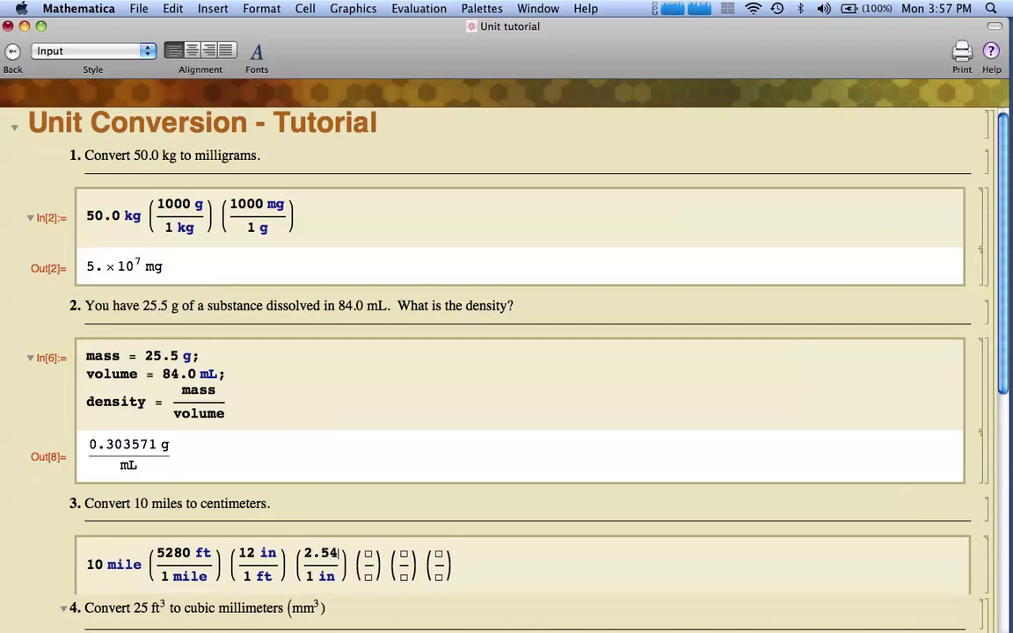
text( cm)
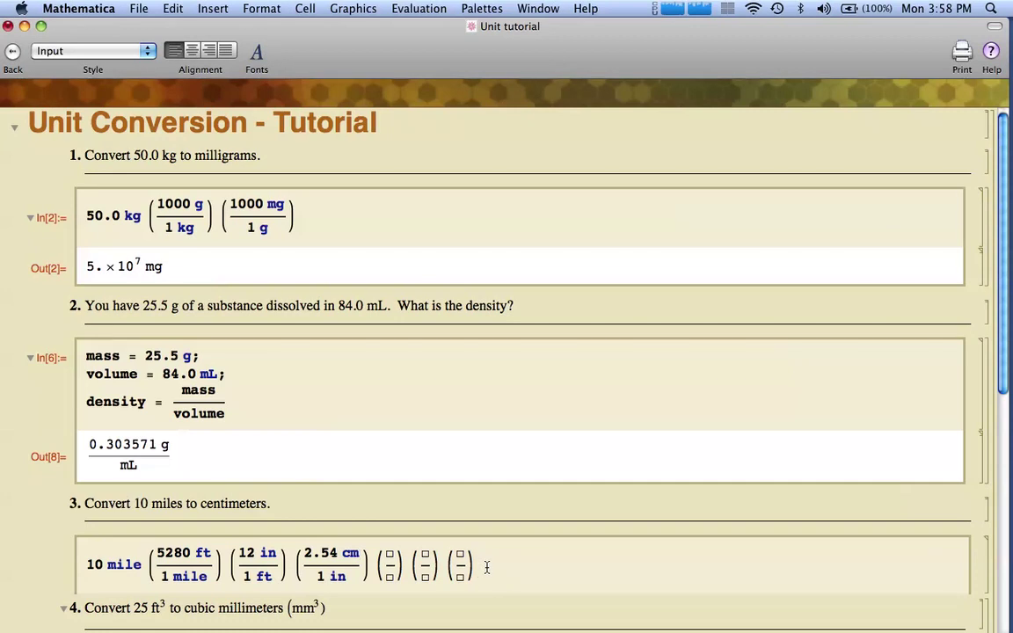
key(BackSpace)
key(BackSpace)
key(BackSpace)
key(BackSpace)
key(BackSpace)
key(BackSpace)
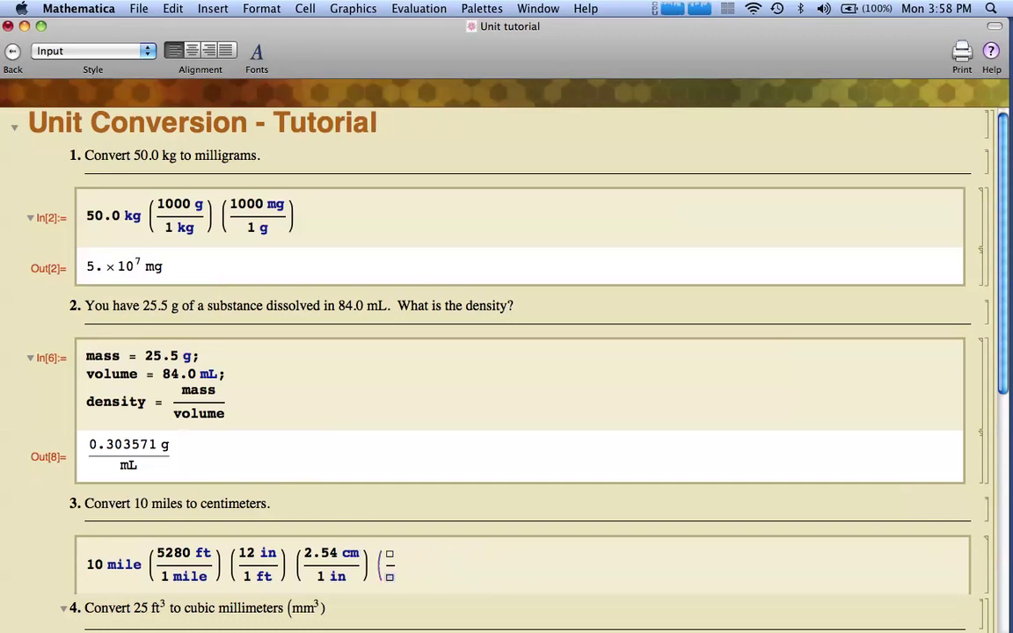
key(BackSpace)
key(BackSpace)
key(BackSpace)
- Evaluate the 10-mile chain to 1.60934×10^6 cm and place a new cell below problem 4
key(shift+Return)
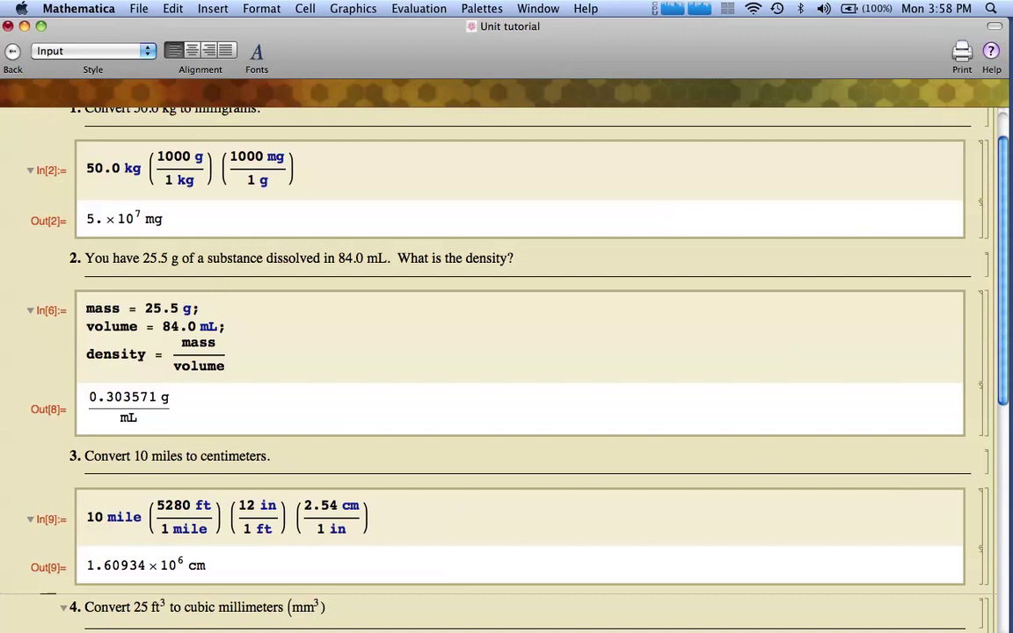
scroll(1006, 350, down, 4)
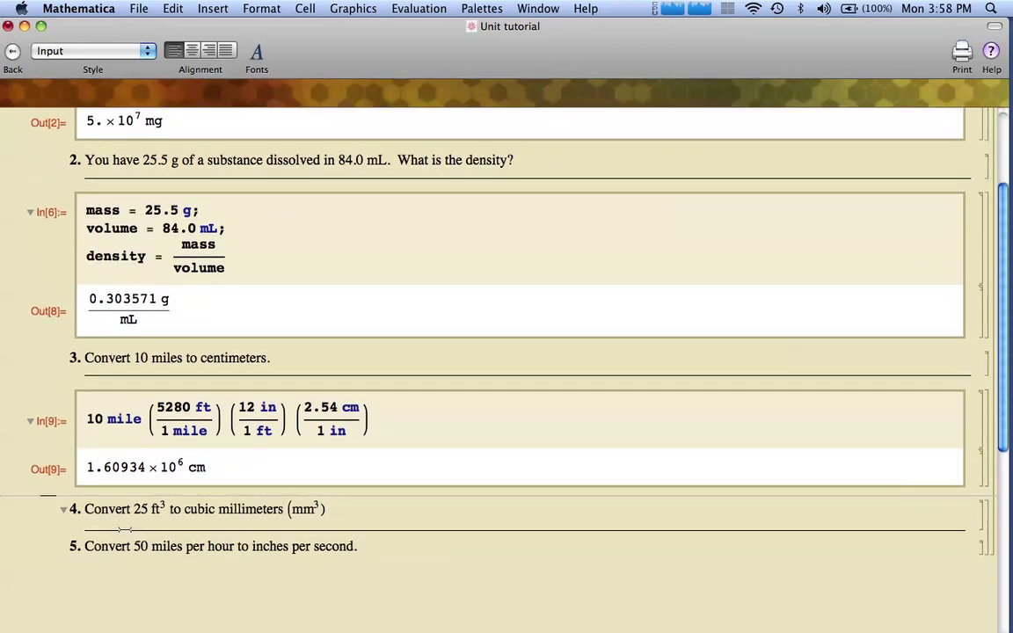
click(114, 535)
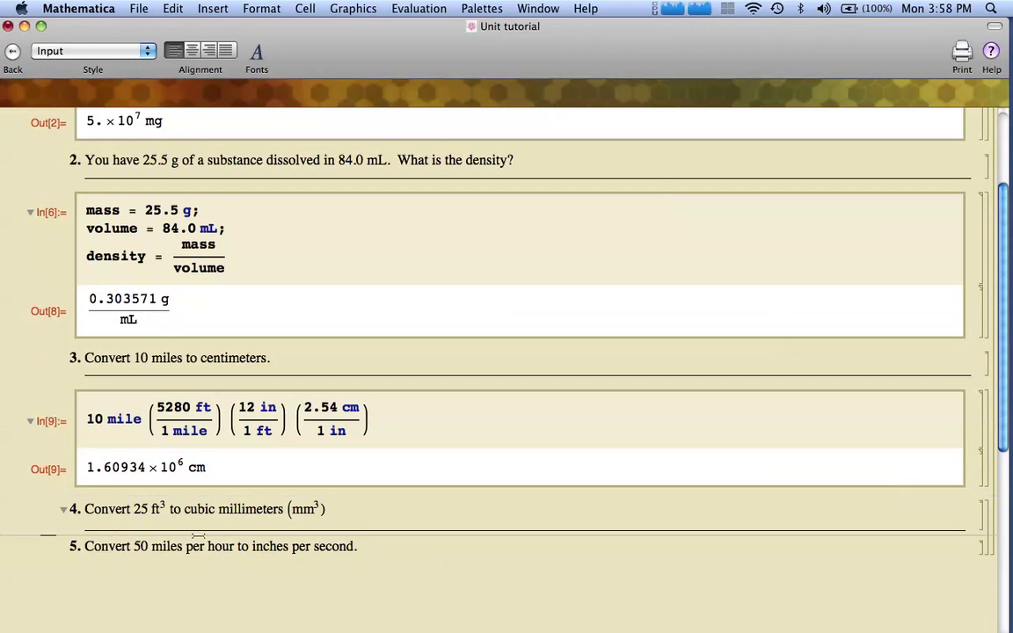
- Enter 25 ft³ and paste four empty conversion fractions after it
text(2)
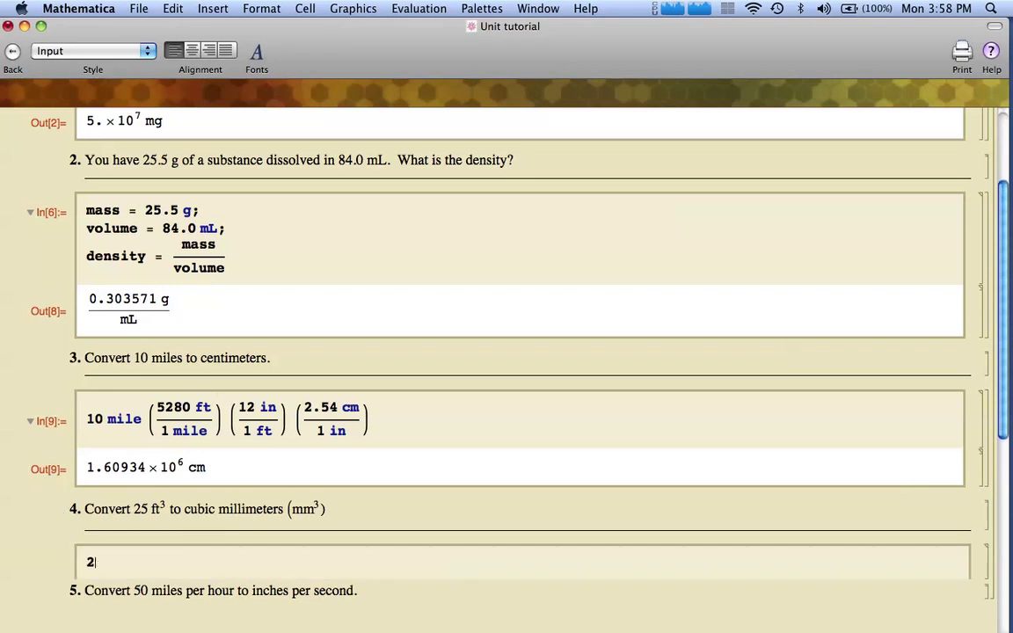
text(5 ft)
key(ctrl+6)
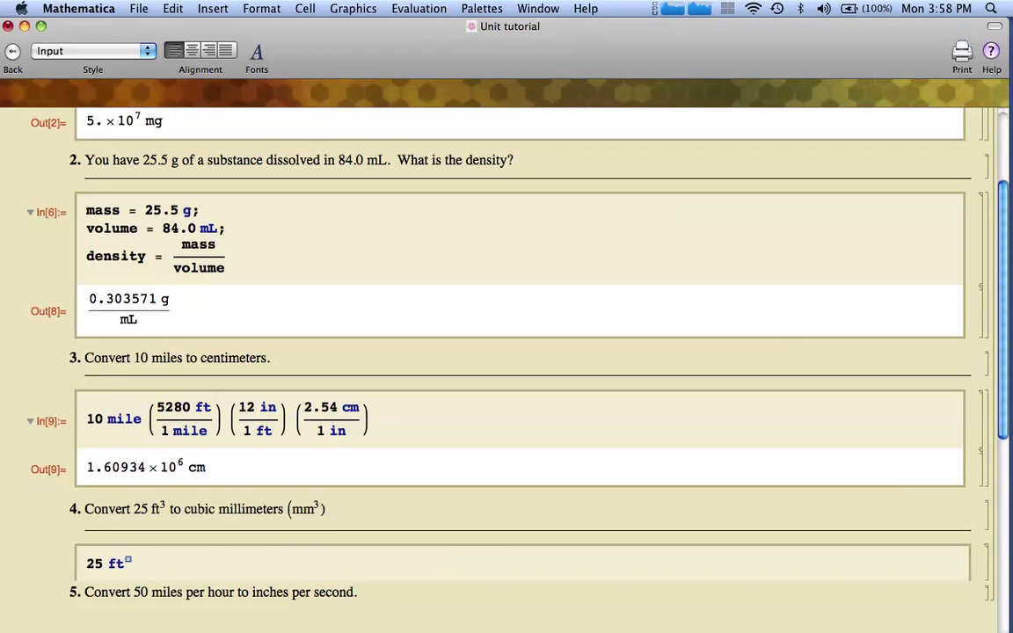
text(3)
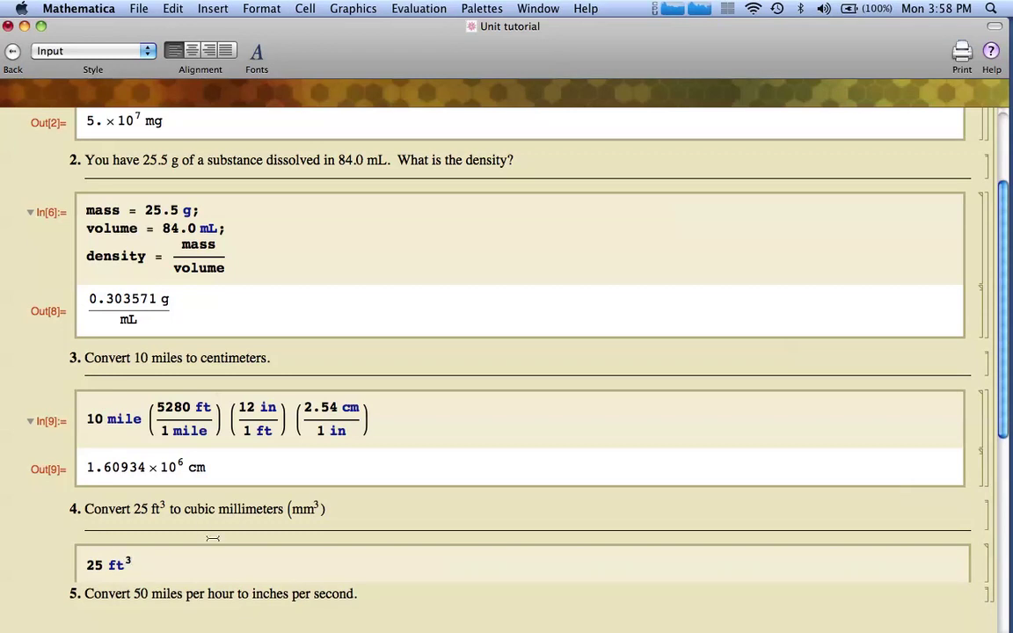
key(ctrl+space)
key(super+v)
key(super+v)
key(super+v)
key(super+v)
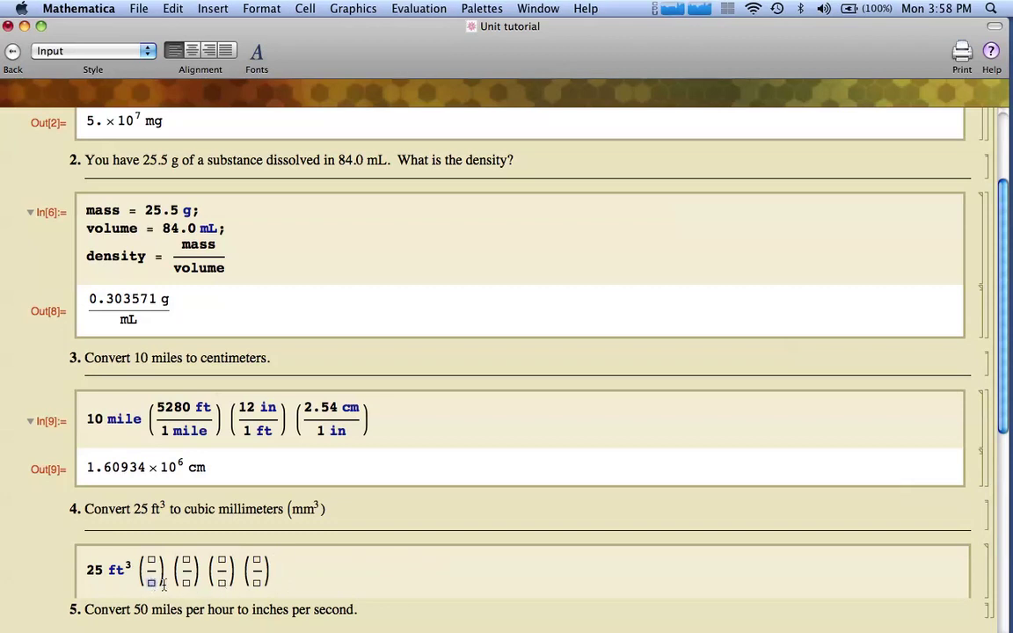
- Set the first fraction's denominator to 1 ft³
click(152, 583)
text(1)
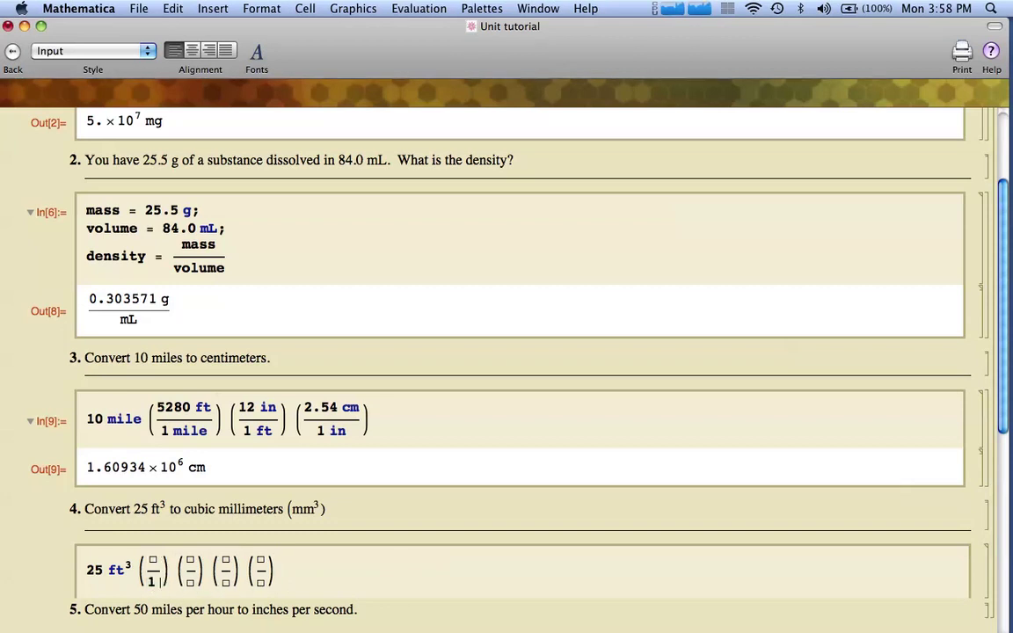
text( ft)
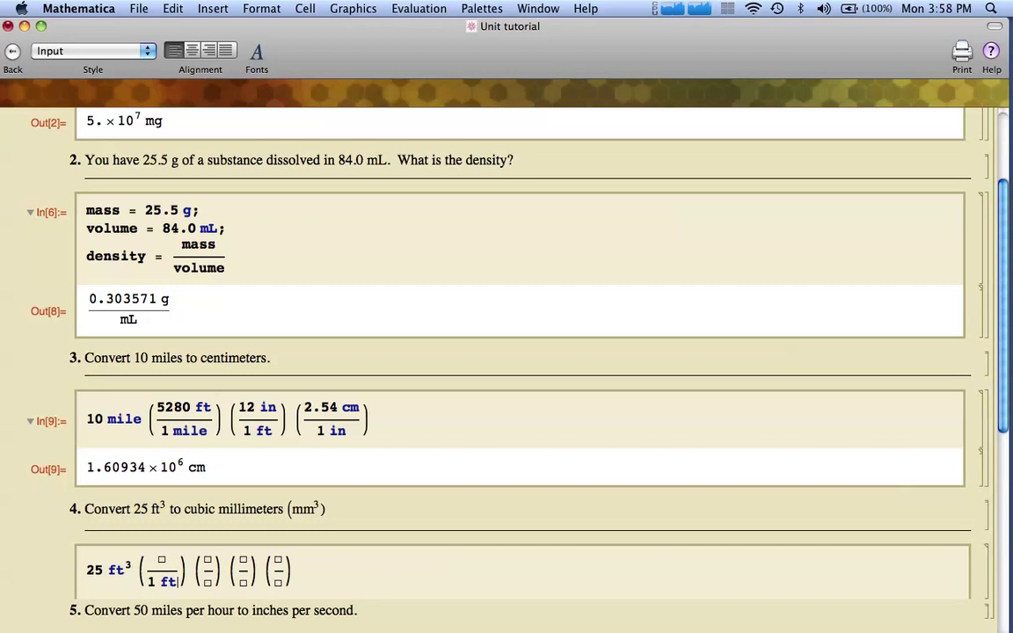
key(ctrl+6)
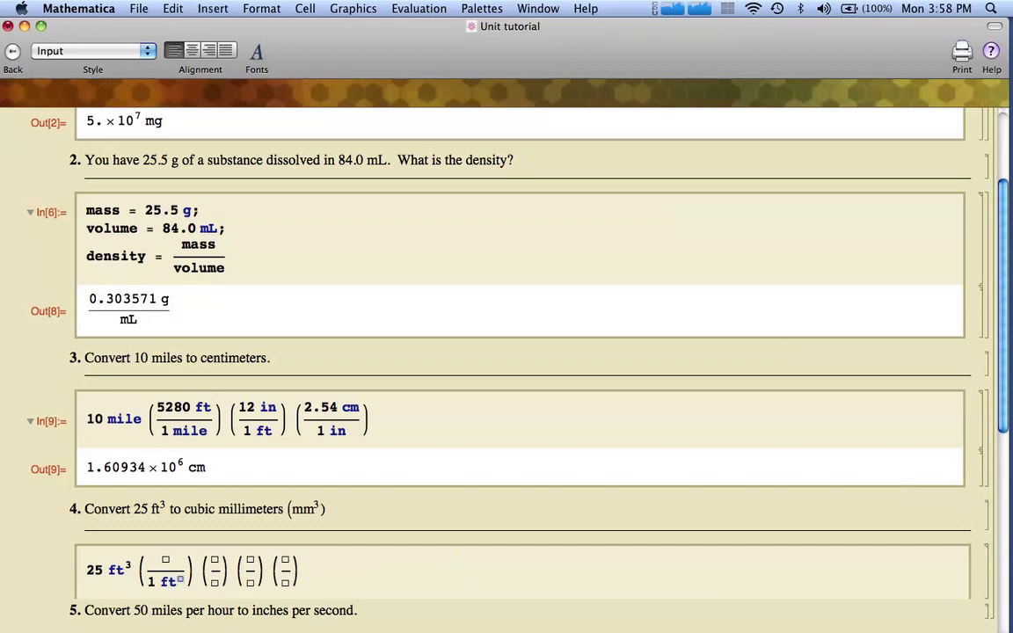
text(2)
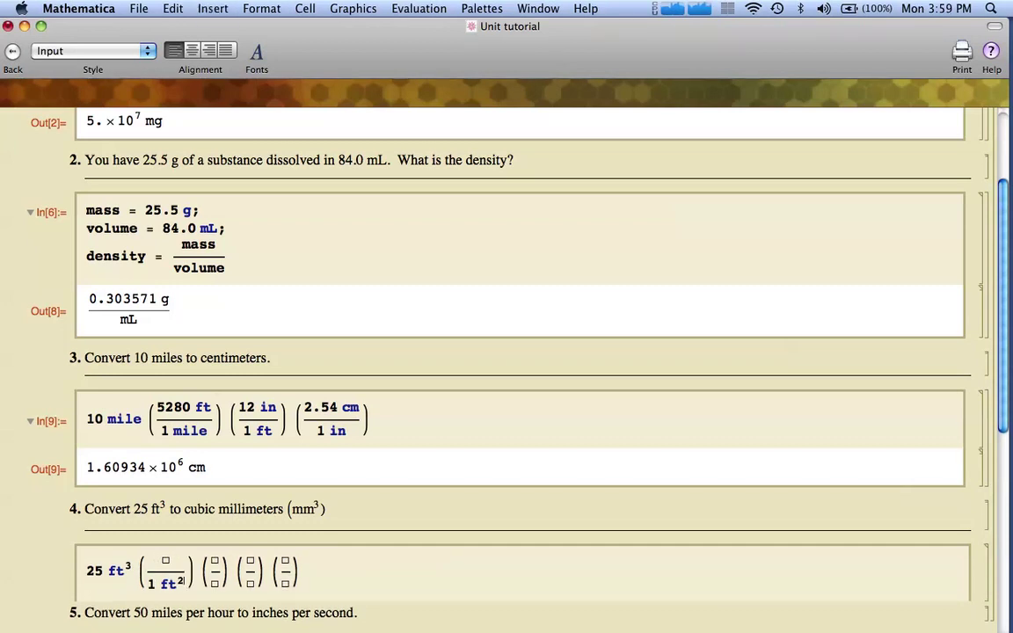
key(BackSpace)
text(3)
- Enter 12³ in the first numerator, correcting the exponent typos
click(165, 560)
text(12)
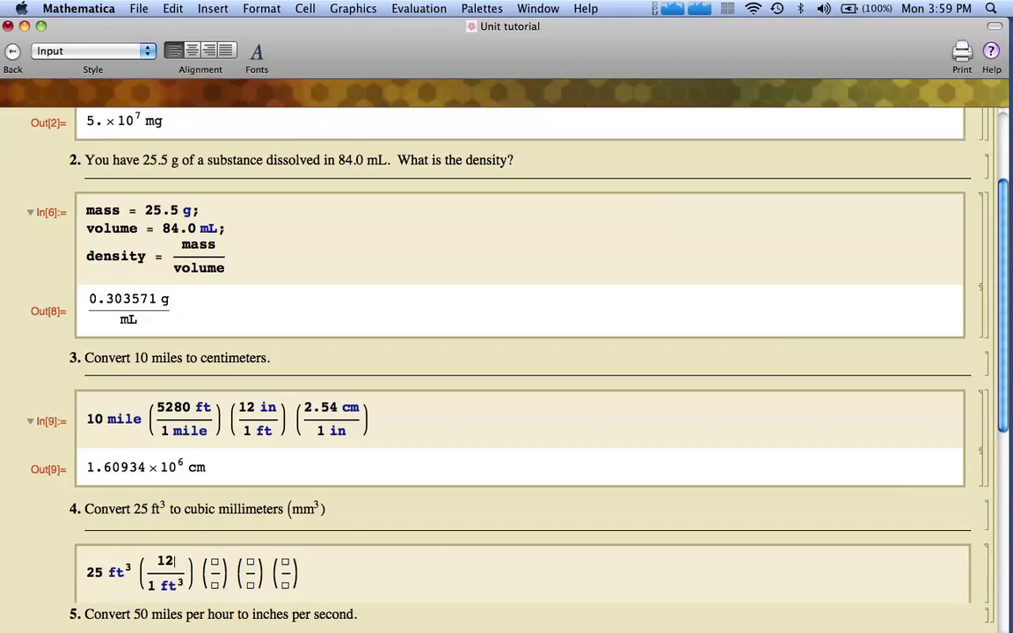
key(ctrl+6)
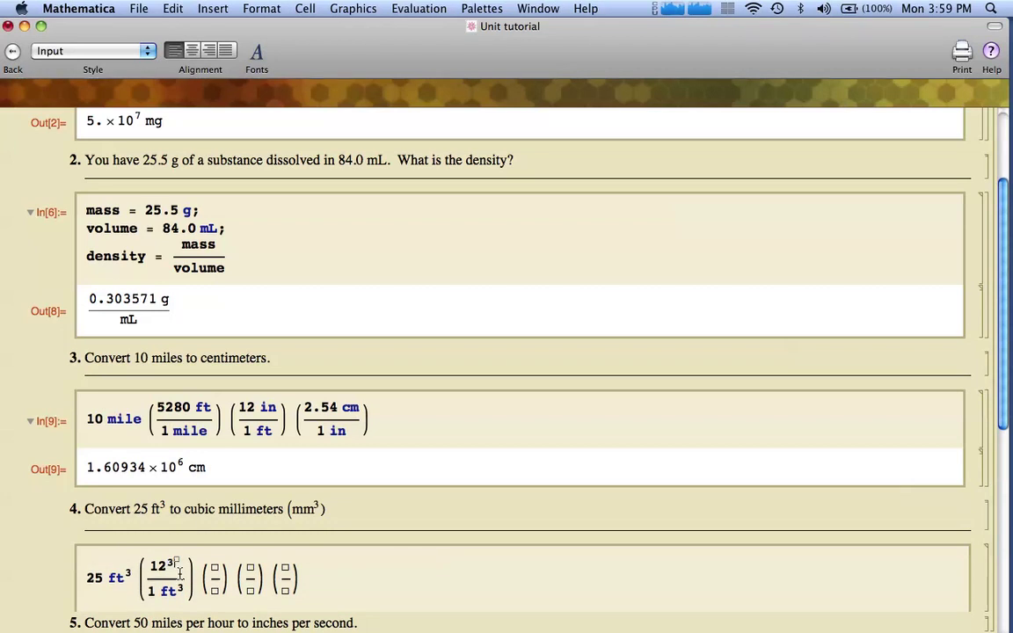
text(3)
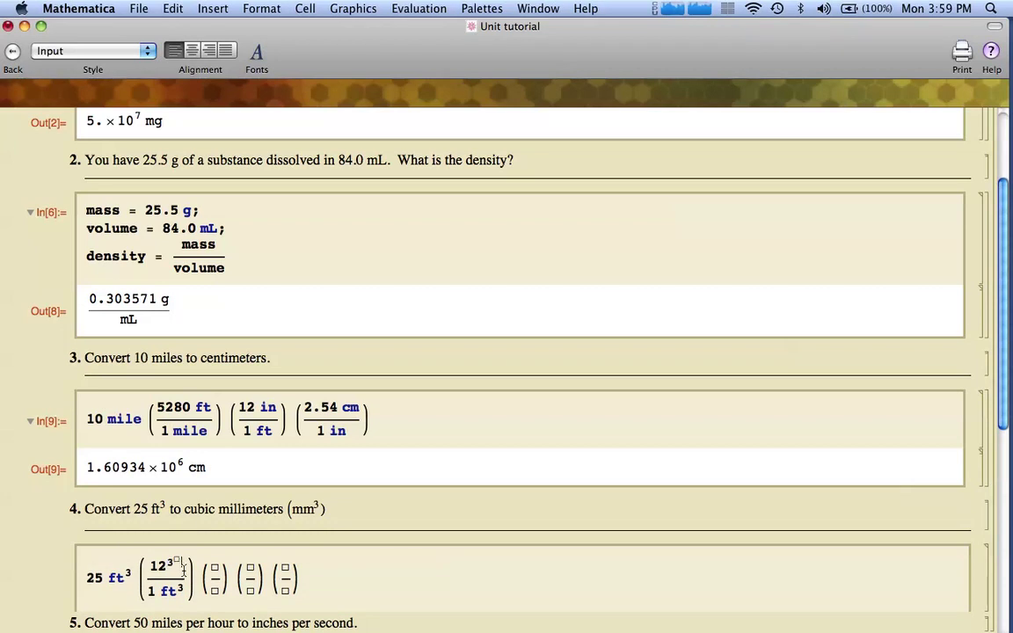
key(ctrl+6)
key(BackSpace)
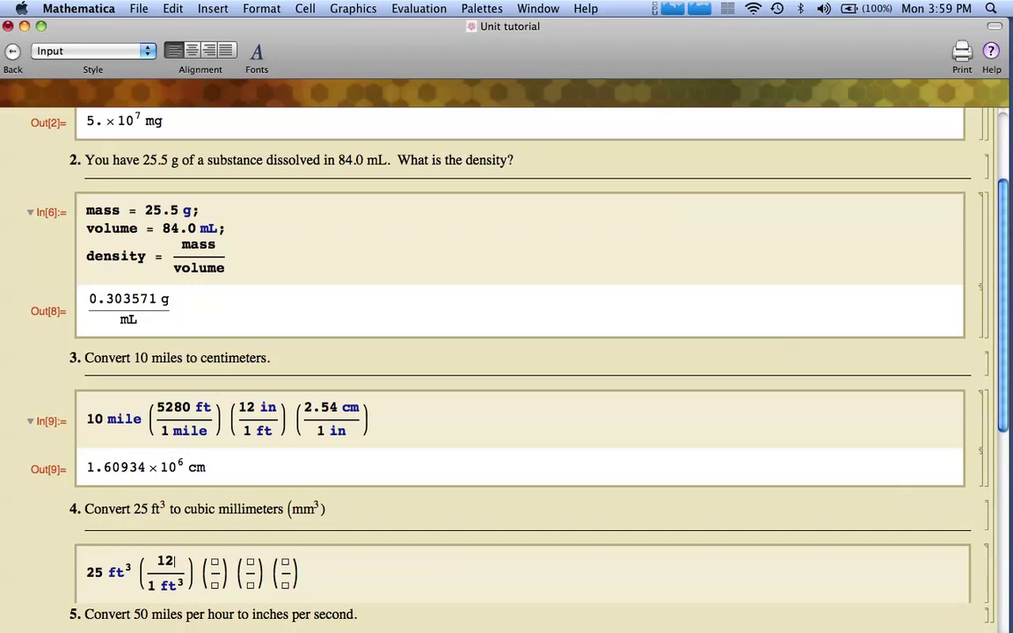
key(ctrl+6)
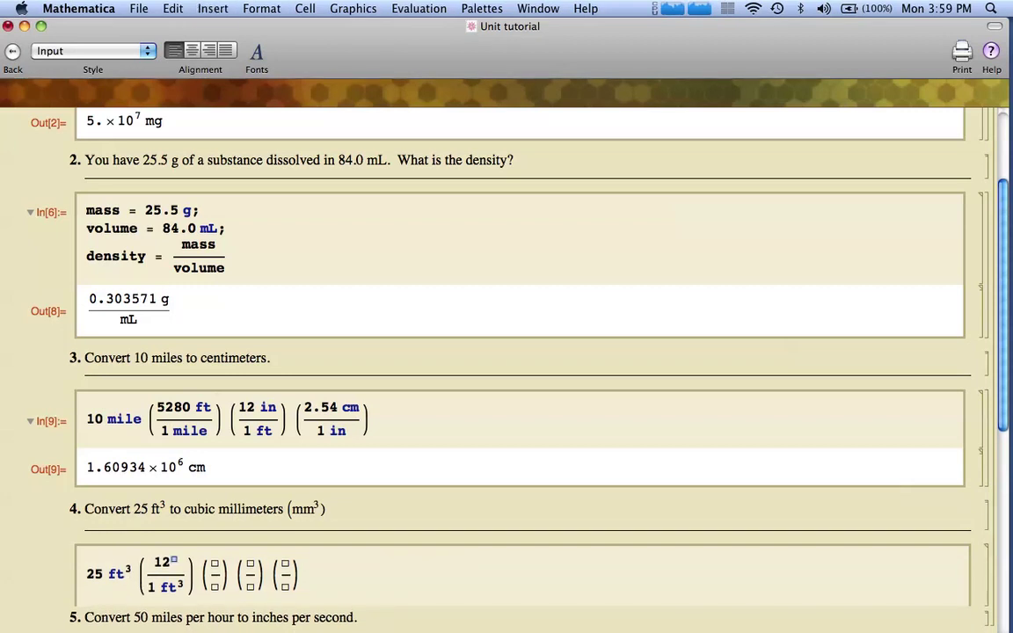
text(2)
key(BackSpace)
text(3)
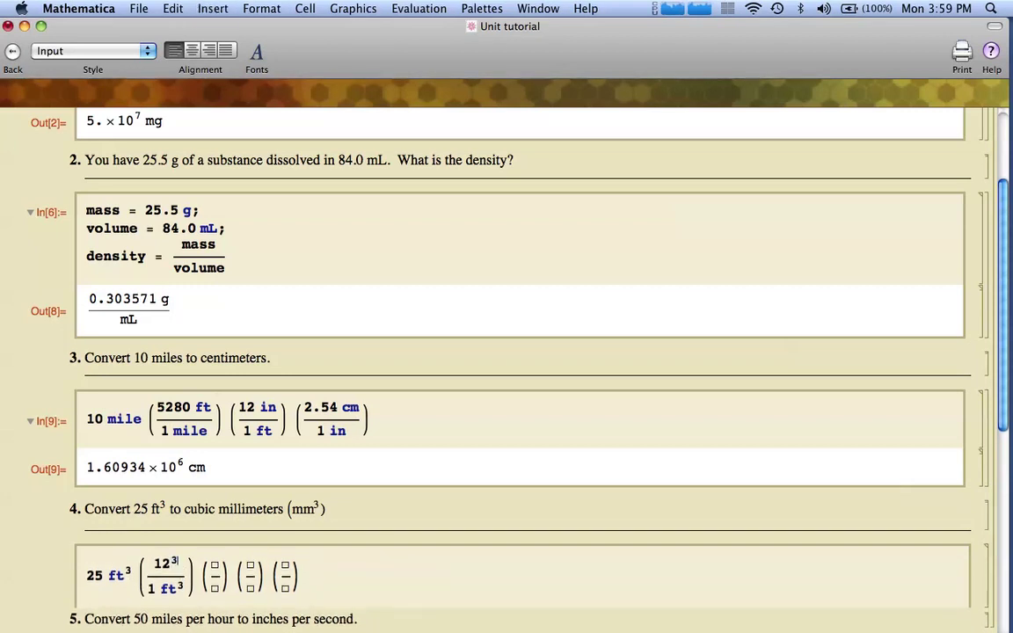
key(ctrl+space)
- Complete the numerator as 12³ in³ and begin the next factor's denominator
text(in)
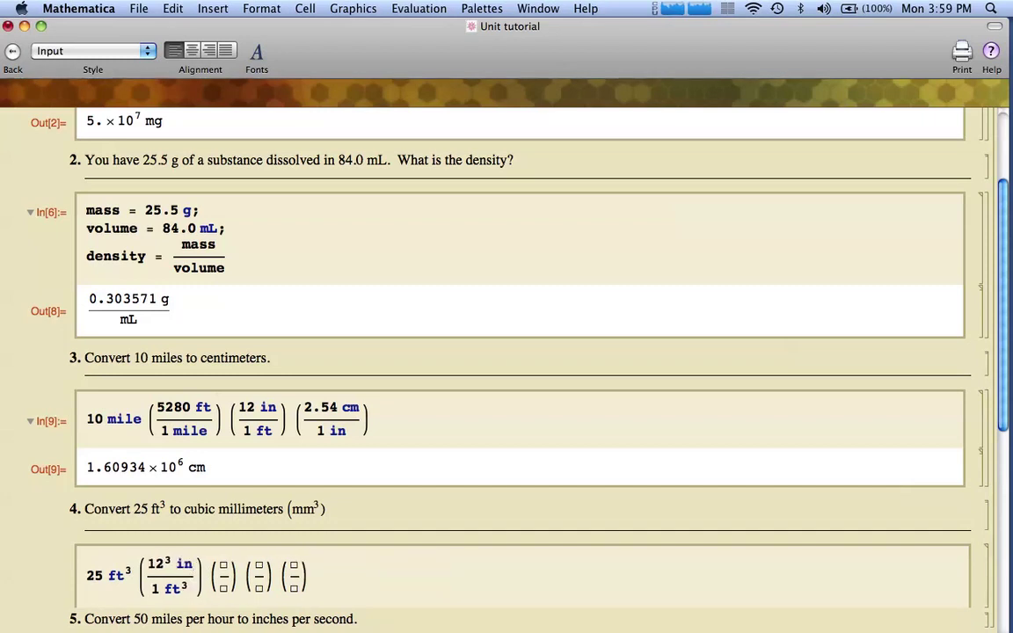
key(ctrl+6)
text(3 ()
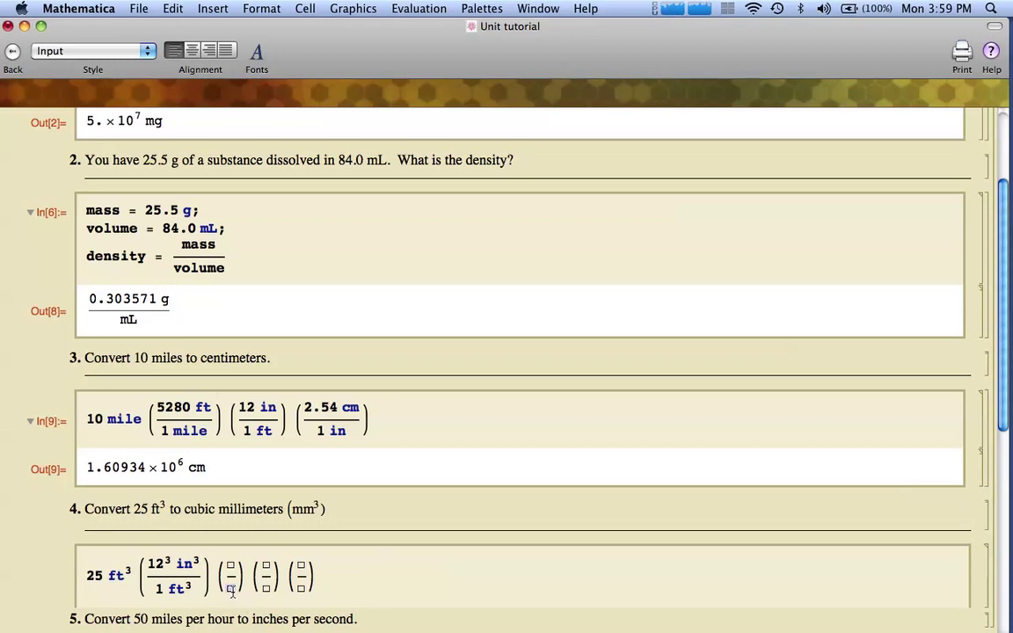
text(123 in)
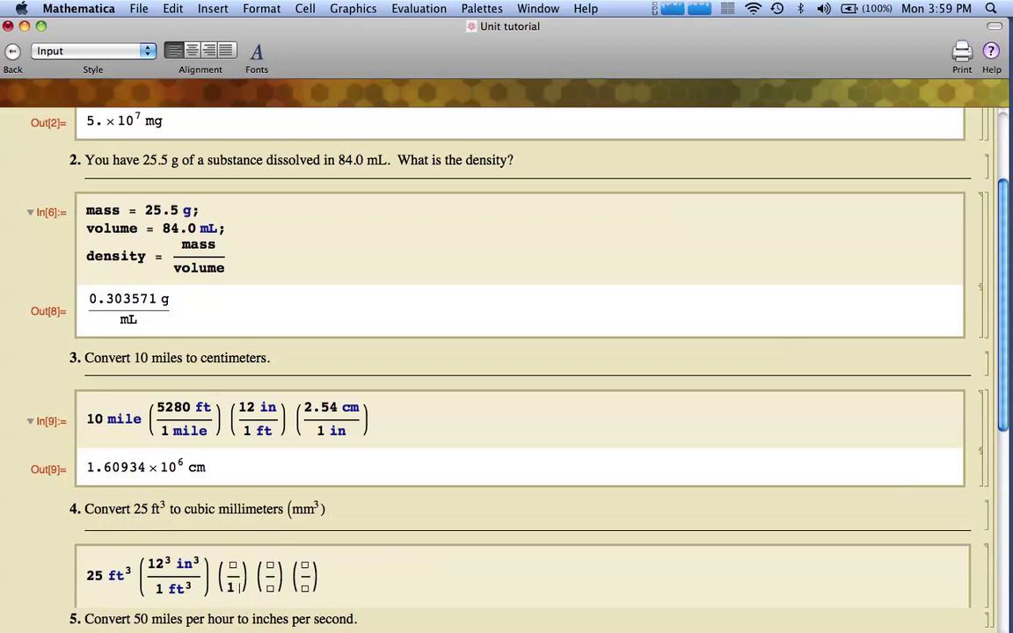
- Complete the second factor as 2.54³ cm³ over 1 in³
key(ctrl+6)
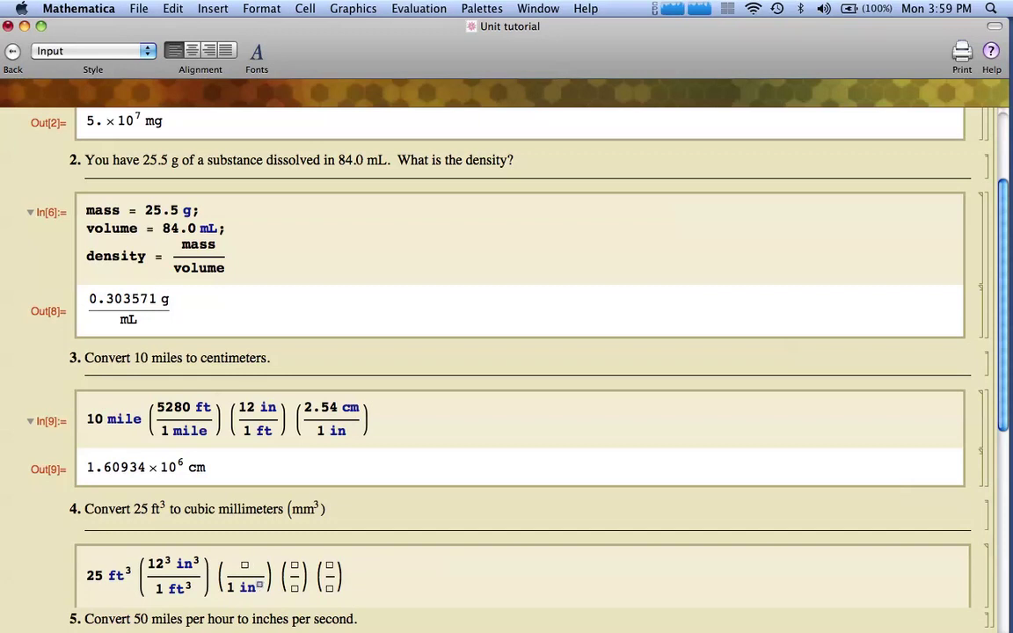
text(3)
click(247, 567)
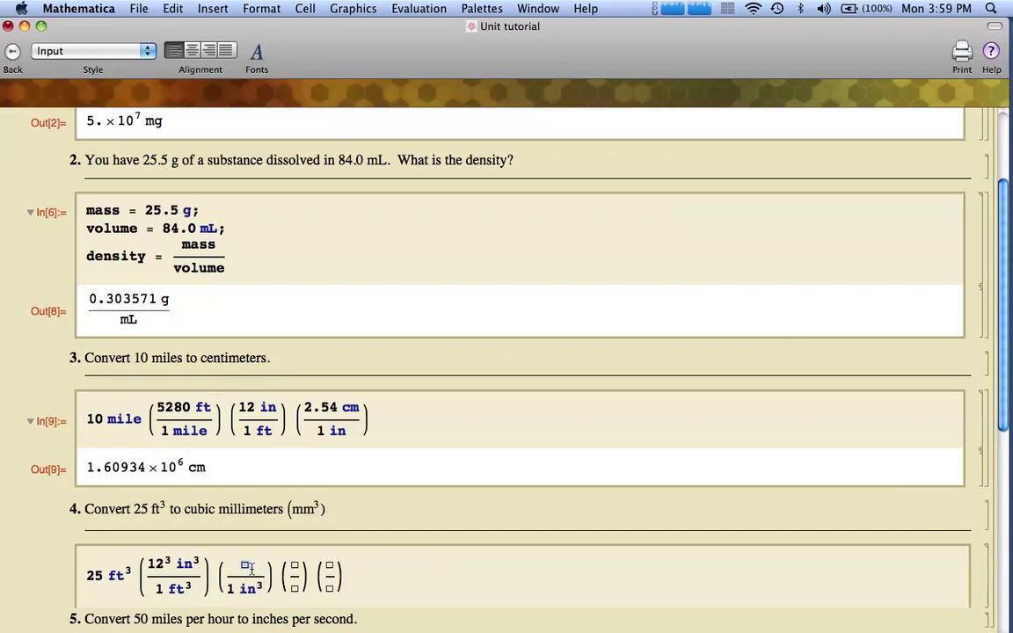
text(2.54)
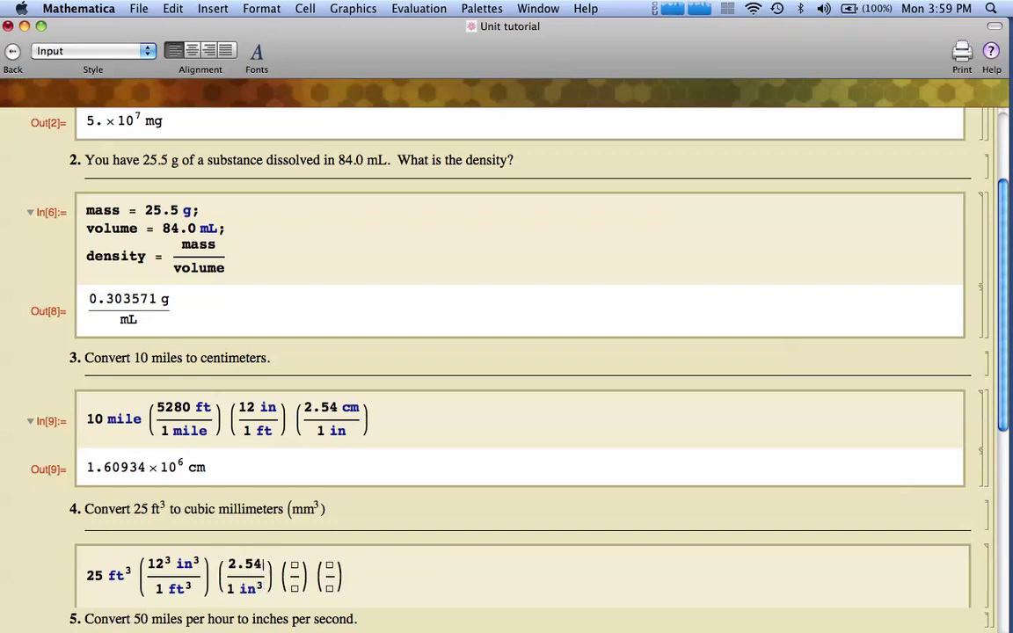
key(ctrl+6)
text(3)
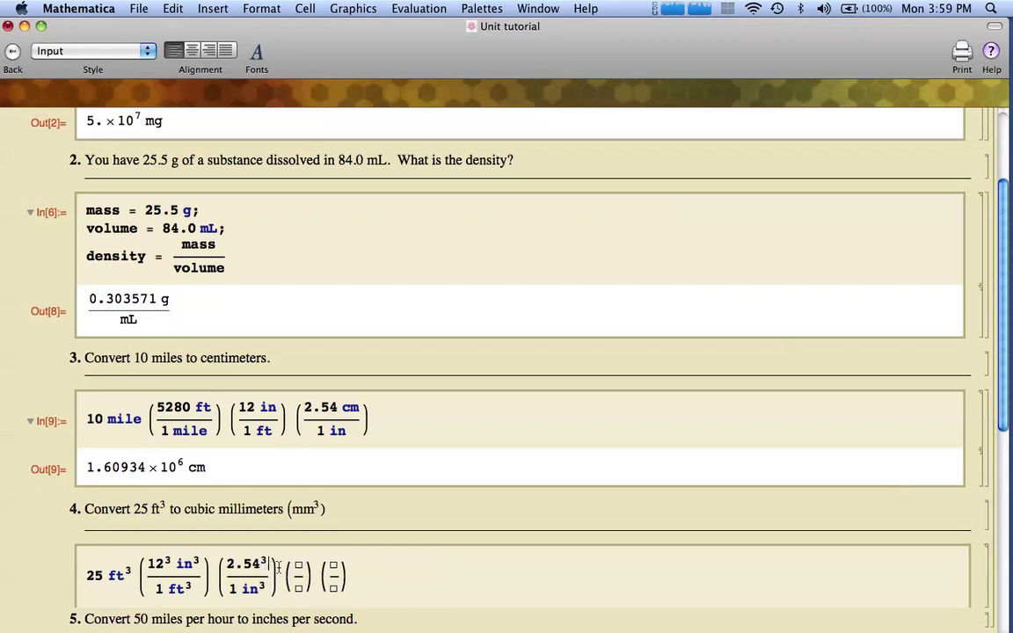
key(ctrl+space)
text(cm)
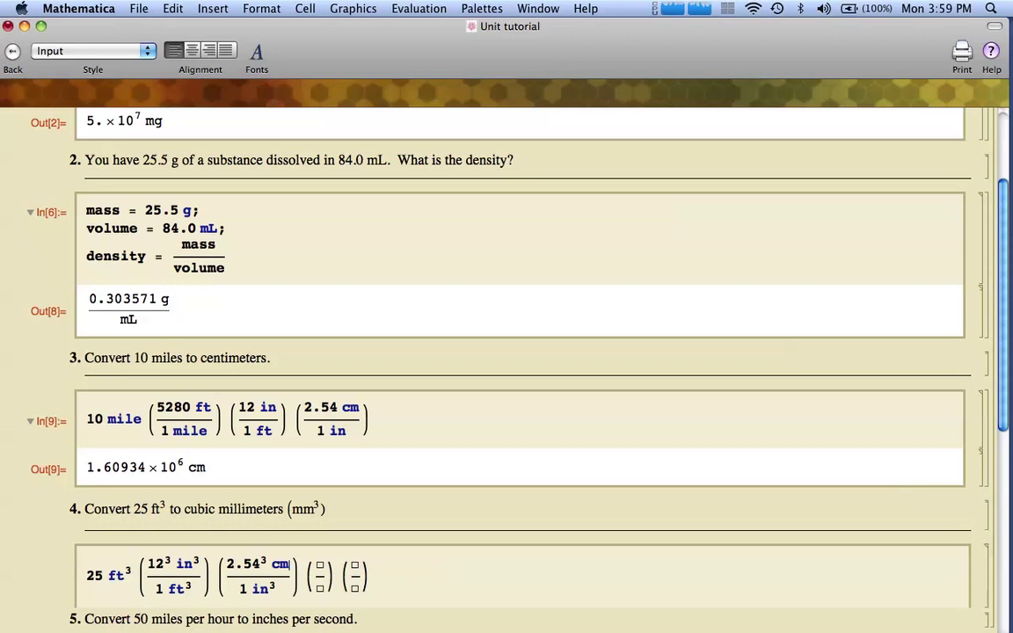
key(ctrl+6)
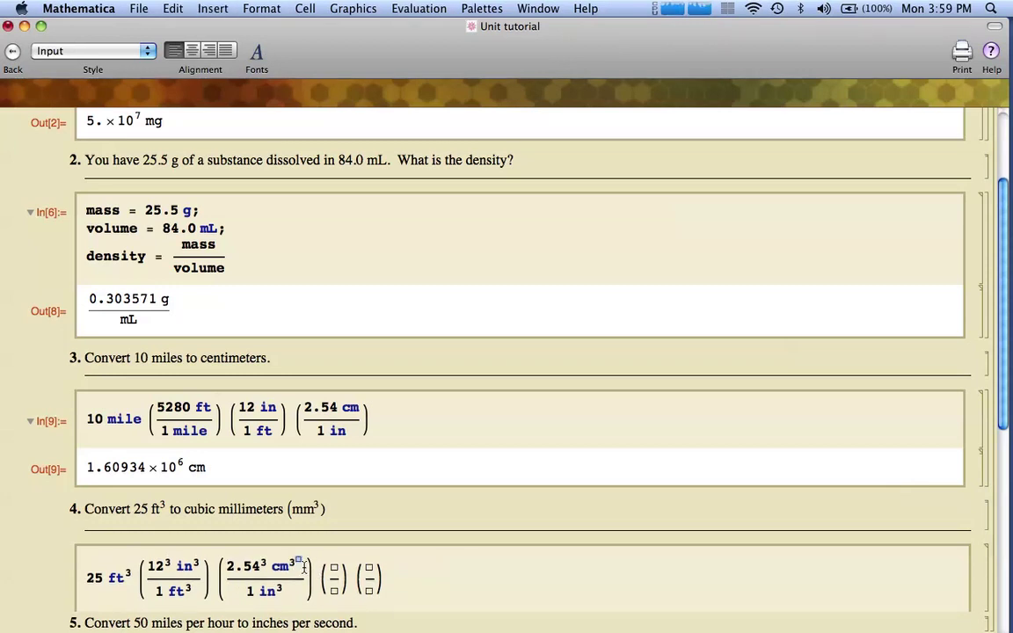
key(ctrl+space)
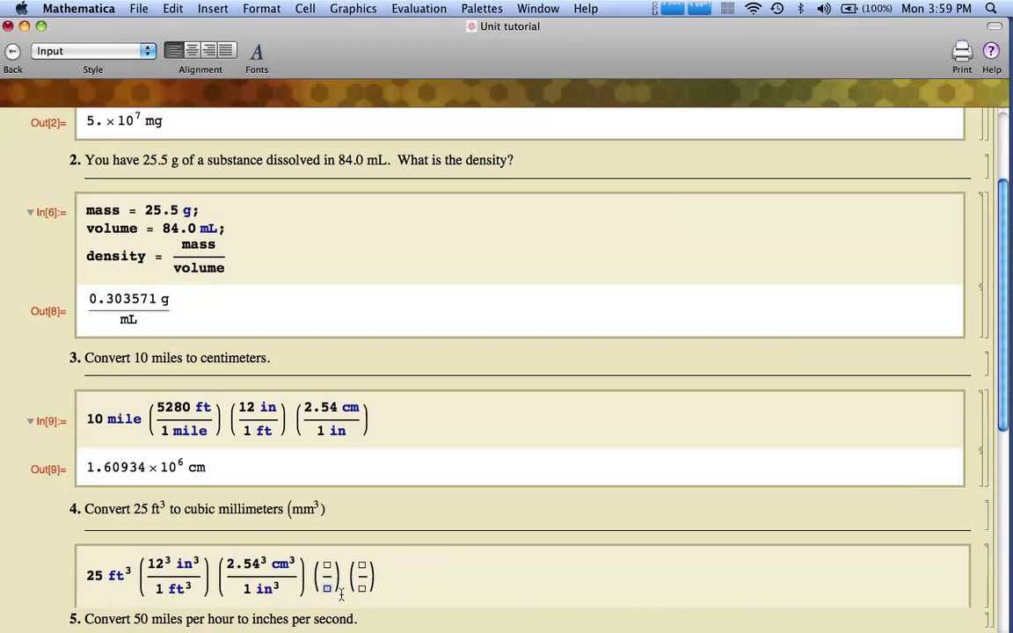
- Fill the third factor as 1³ m³ over 100³ cm³
text(100)
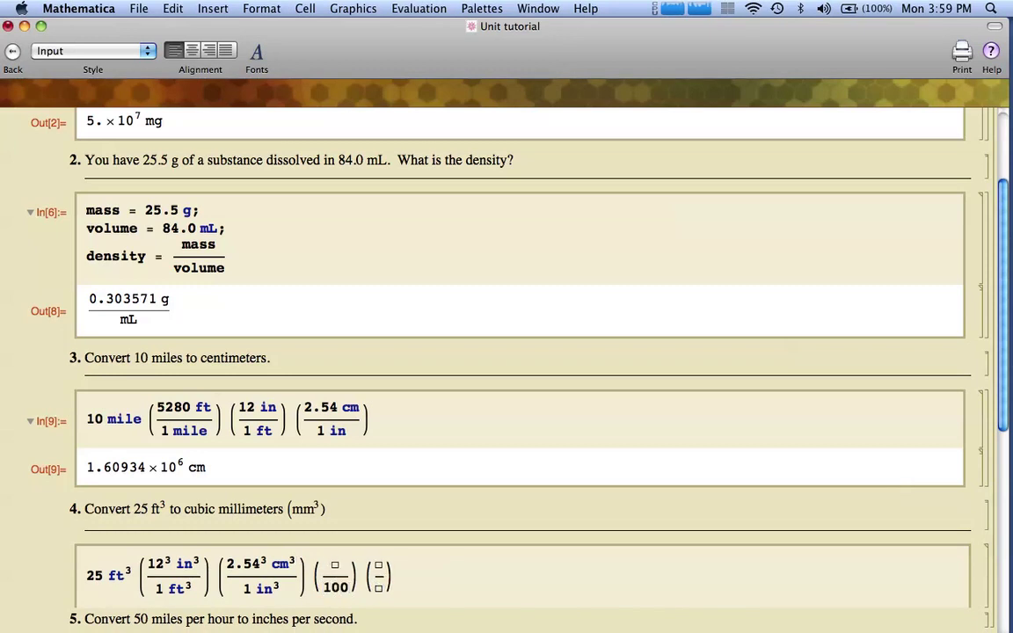
key(ctrl+6)
text(3)
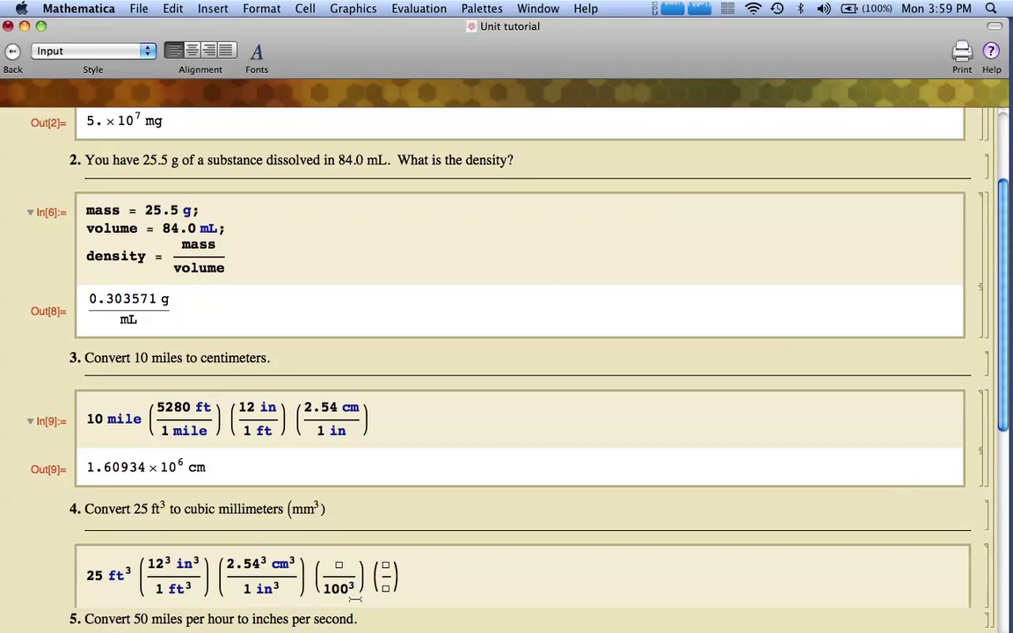
key(ctrl+space)
text(cm)
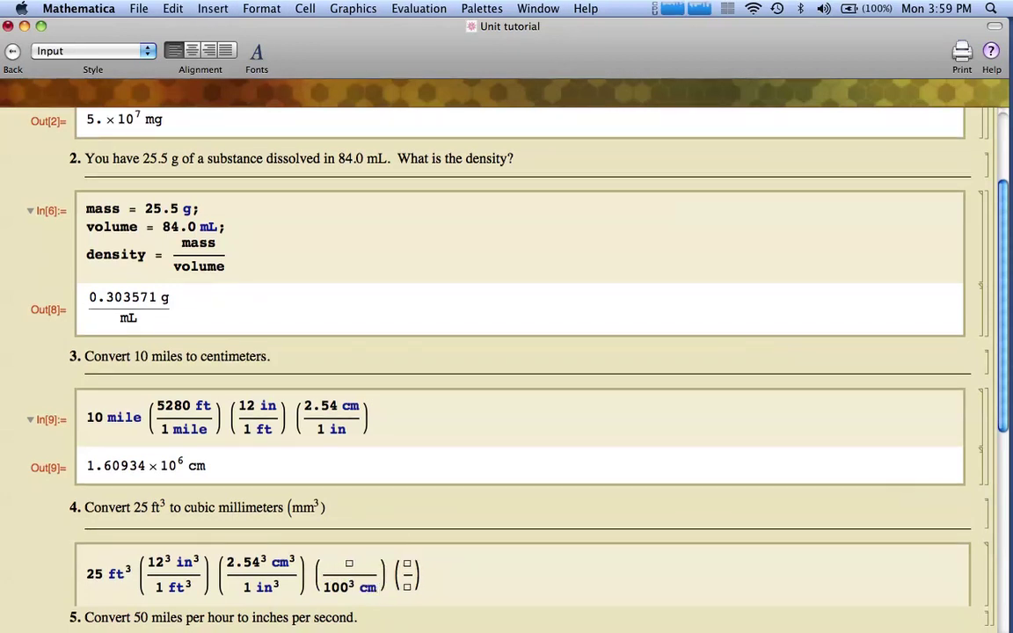
key(ctrl+6)
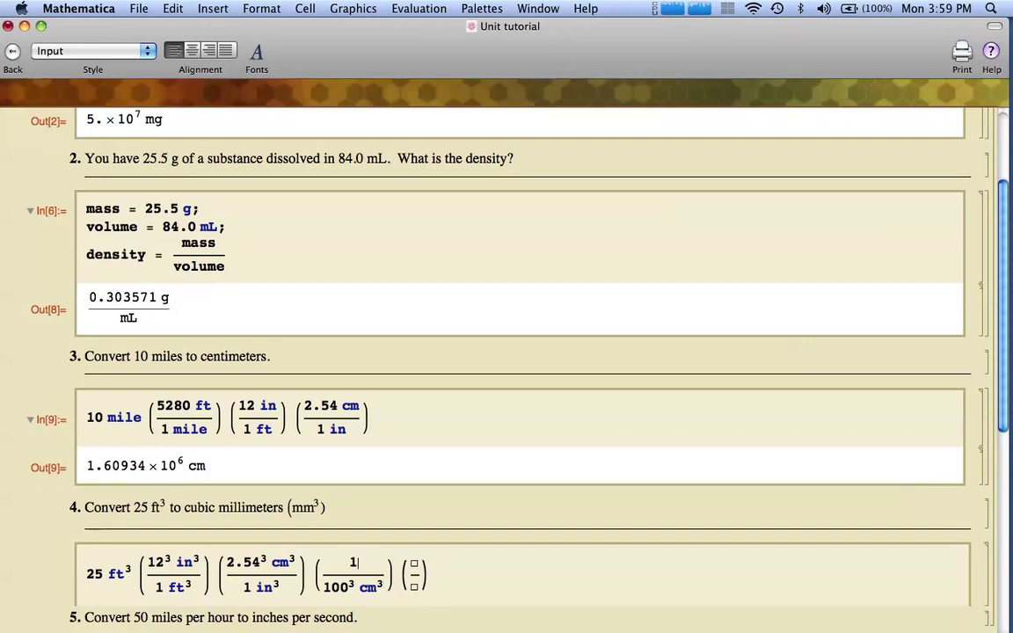
text(1)
key(ctrl+6)
text(3)
key(ctrl+space)
text(m)
key(ctrl+6)
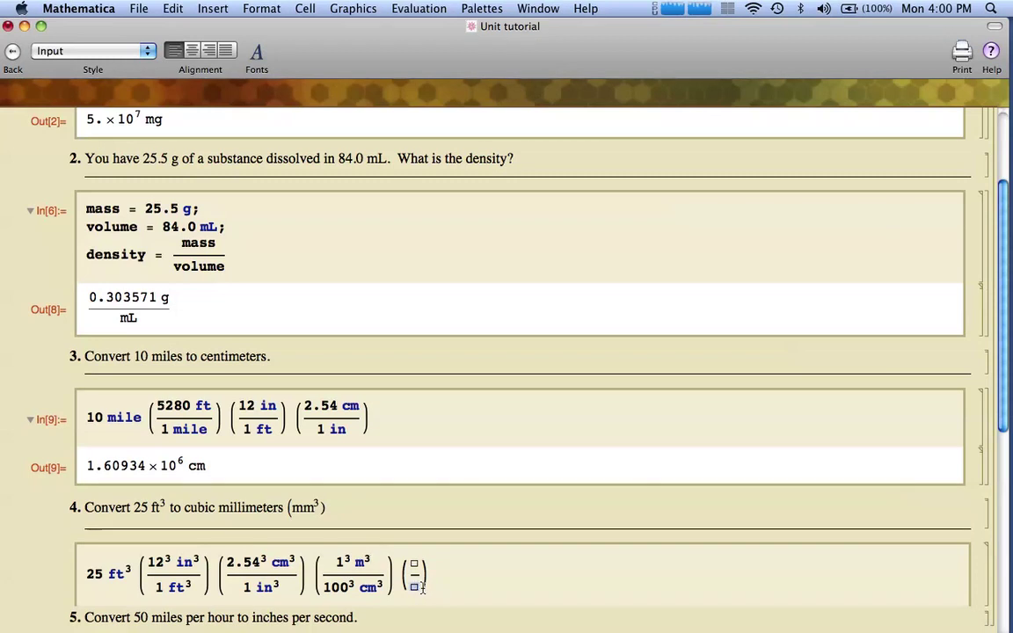
- Enter the last factor's 1 m³ denominator and 1000³ mm numerator
text(1 m)
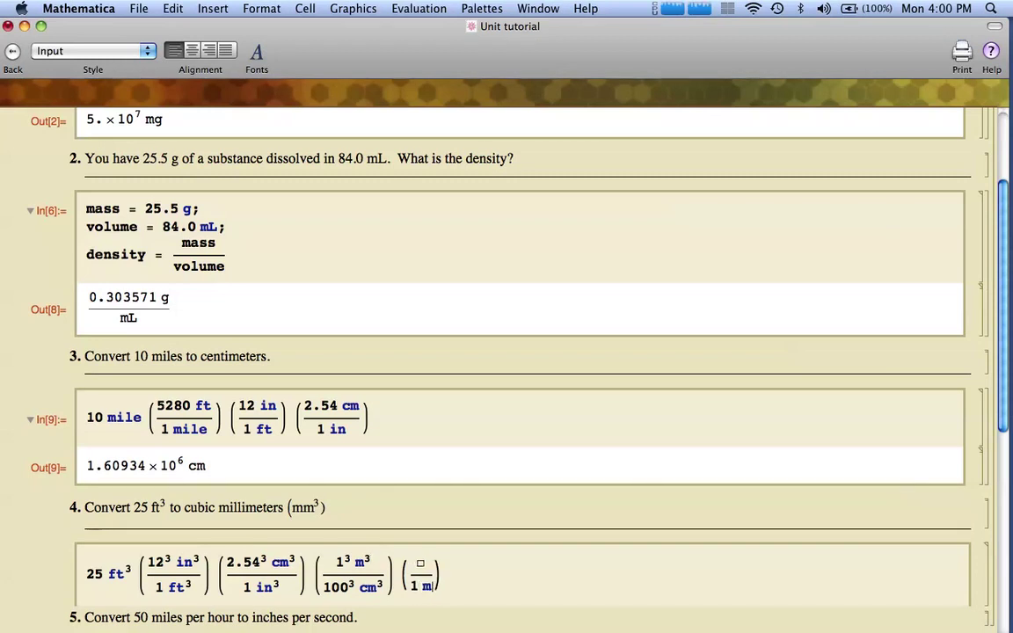
key(ctrl+6)
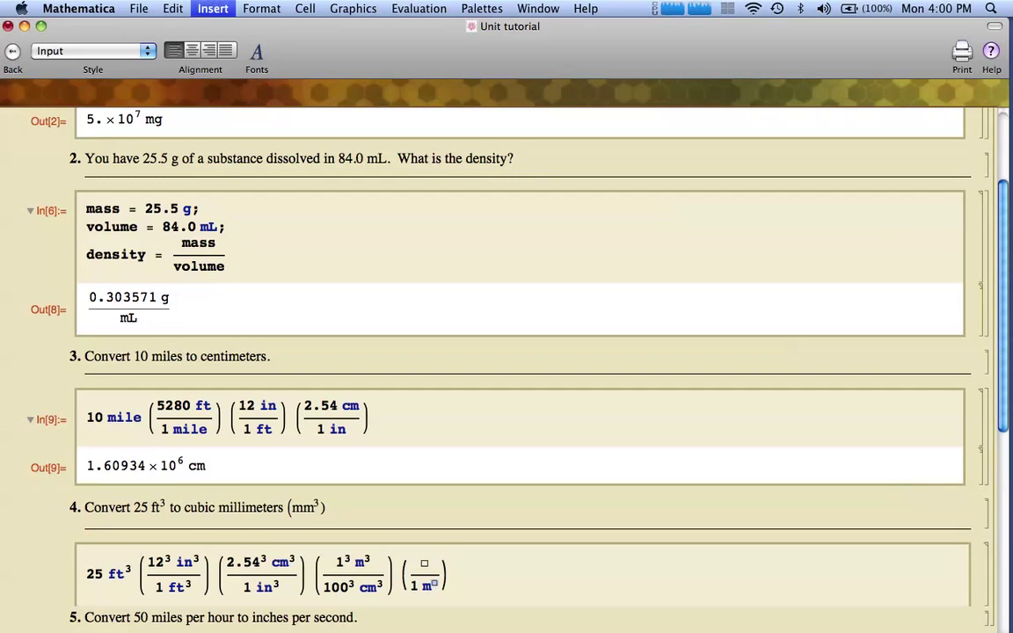
text(3)
click(423, 565)
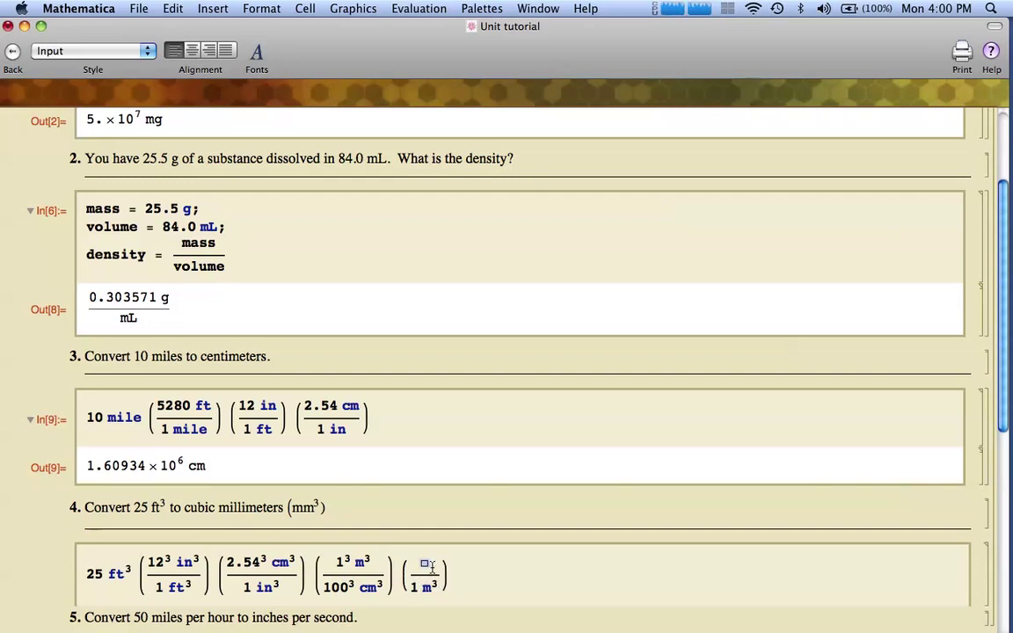
text(1000)
key(ctrl+6)
text(3)
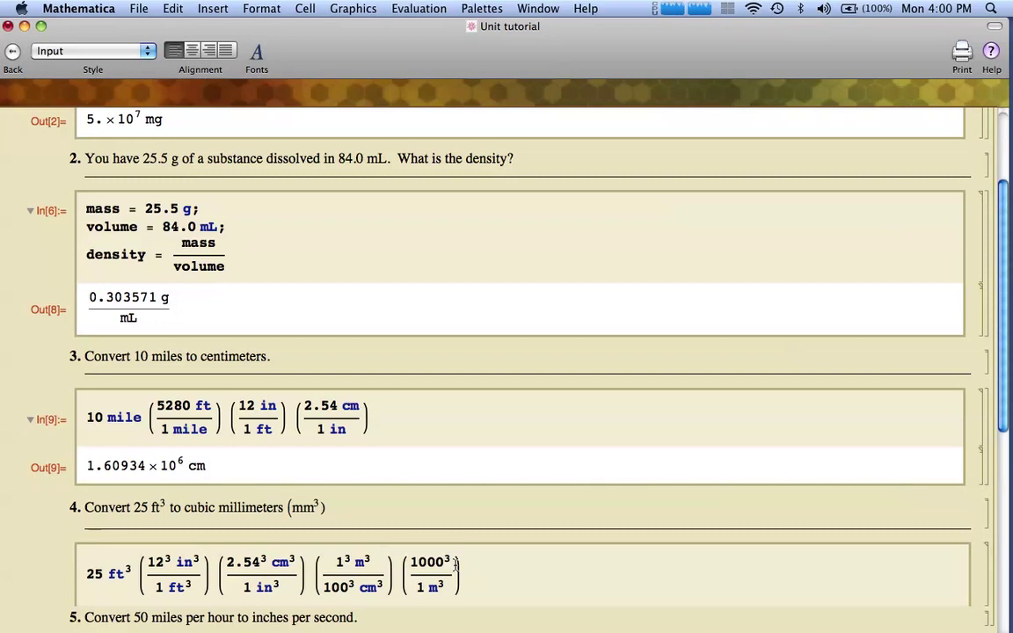
key(ctrl+space)
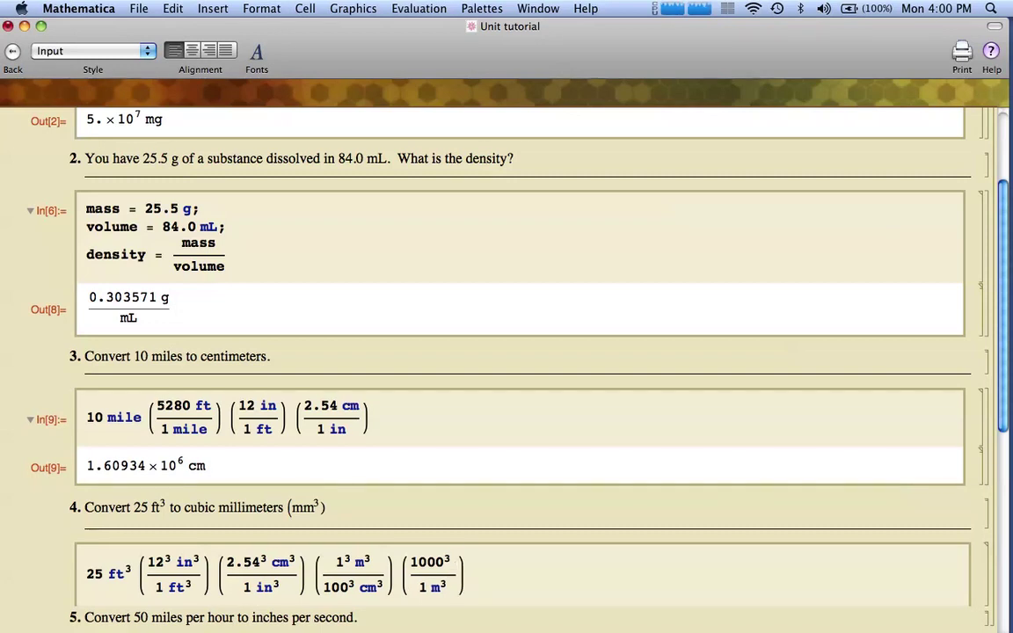
text(mm)
key(ctrl+6)
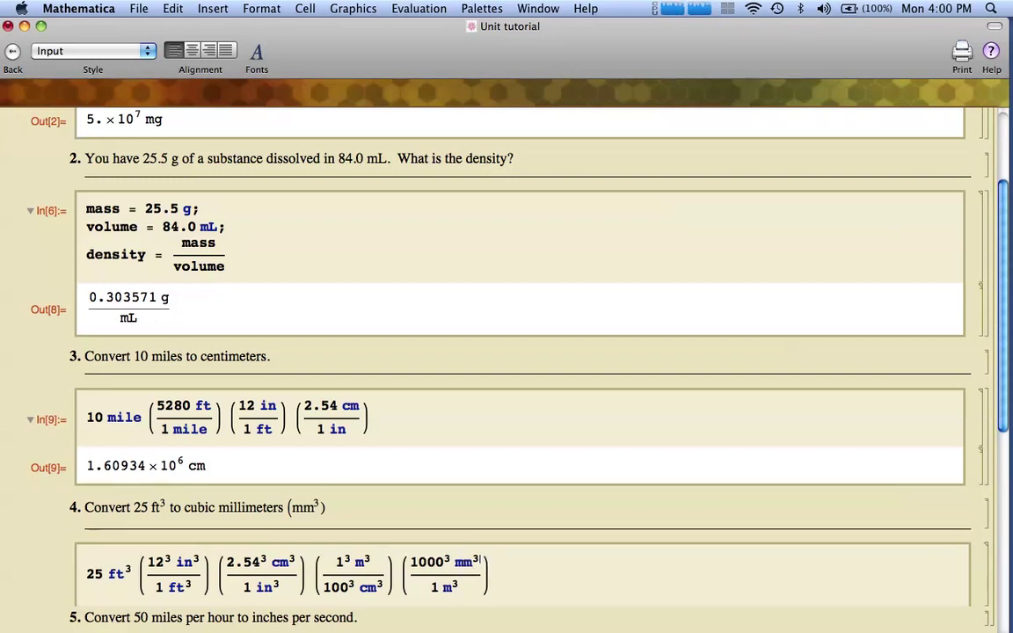
- Finish 1000³ mm³, evaluate problem 4 to 7.07921×10⁸ mm³, and place the cursor below problem 5
text(3)
click(521, 573)
key(shift+Return)
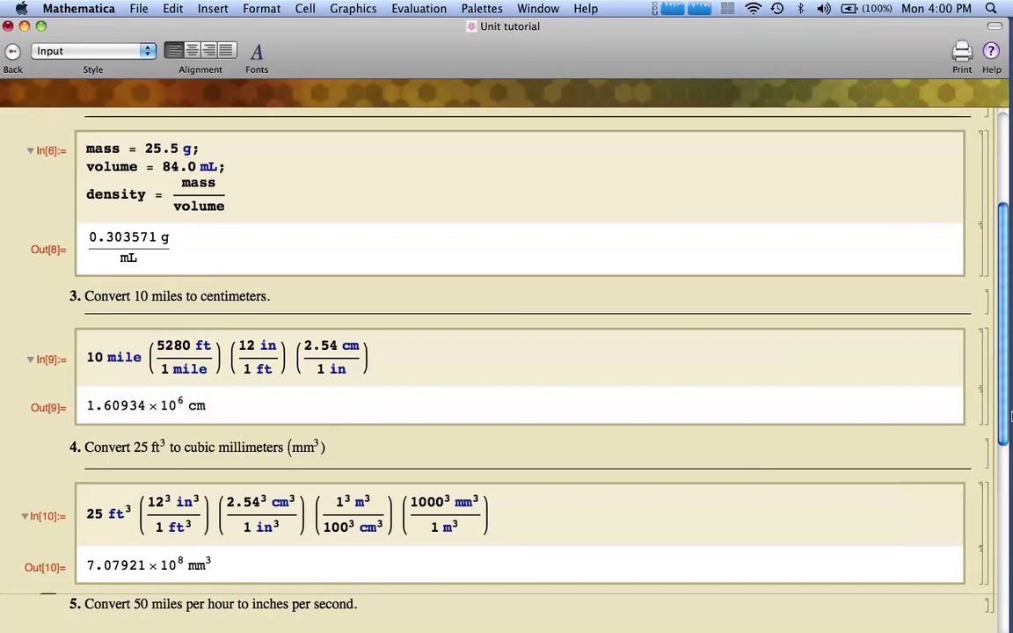
scroll(993, 440, down, 4)
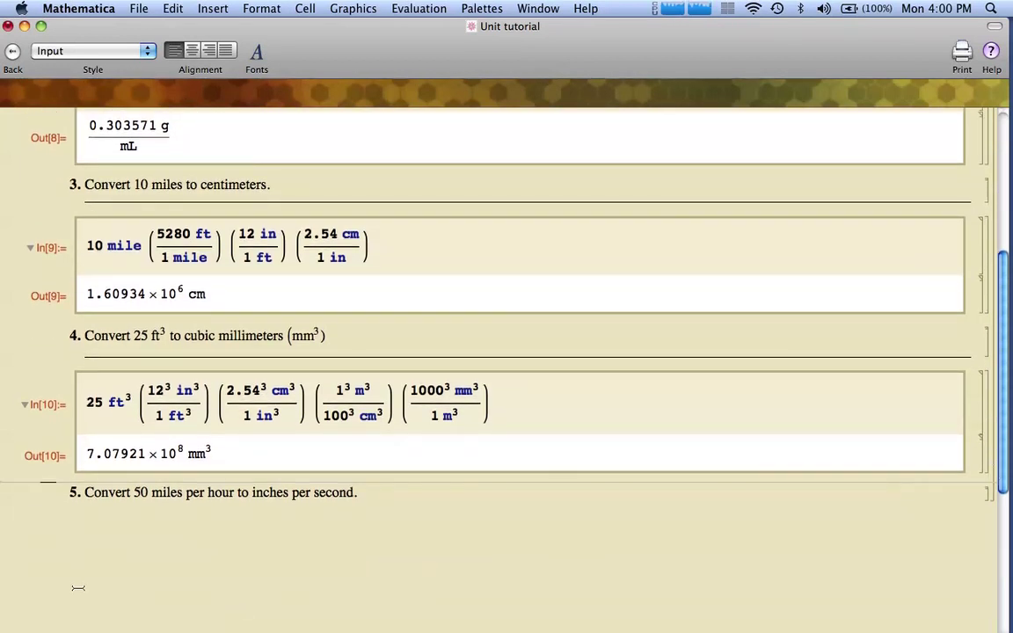
click(235, 512)
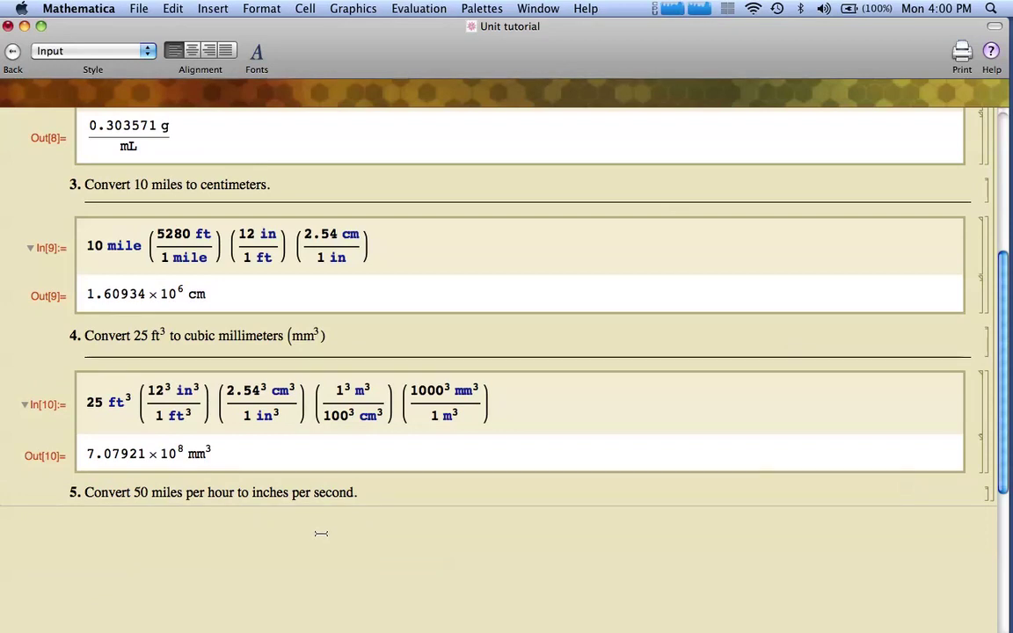
- Enter 50 mile over hour as a fraction for problem 5
text(50 mil)
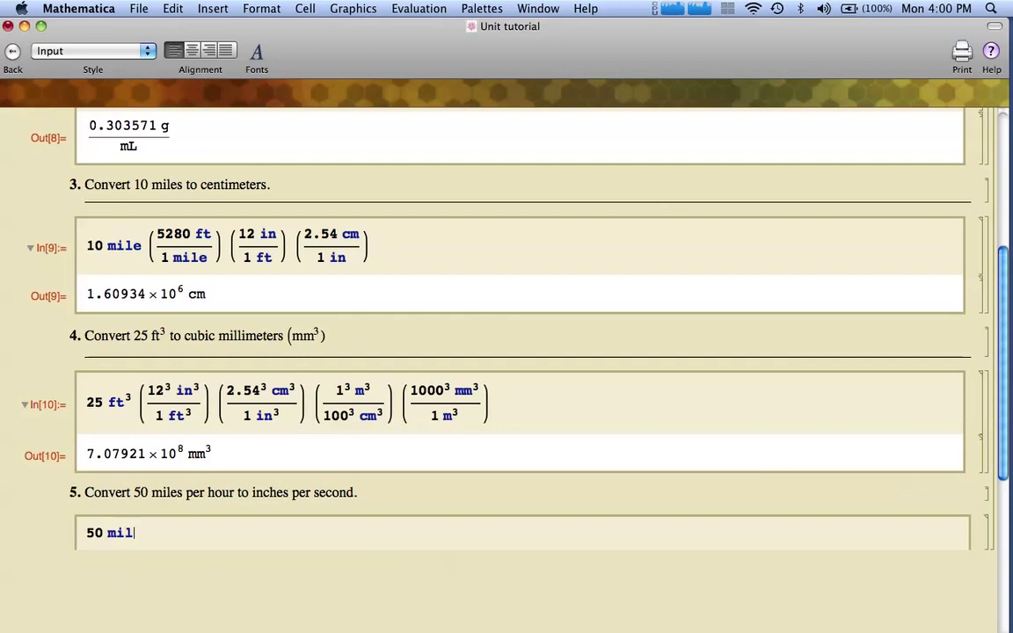
key(BackSpace)
key(BackSpace)
key(BackSpace)
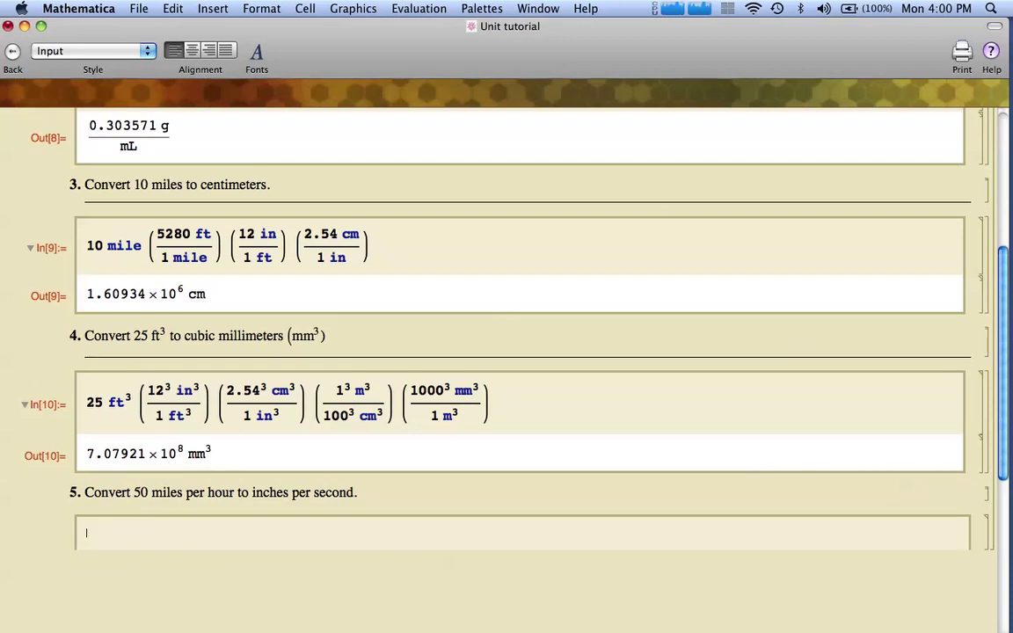
key(ctrl+slash)
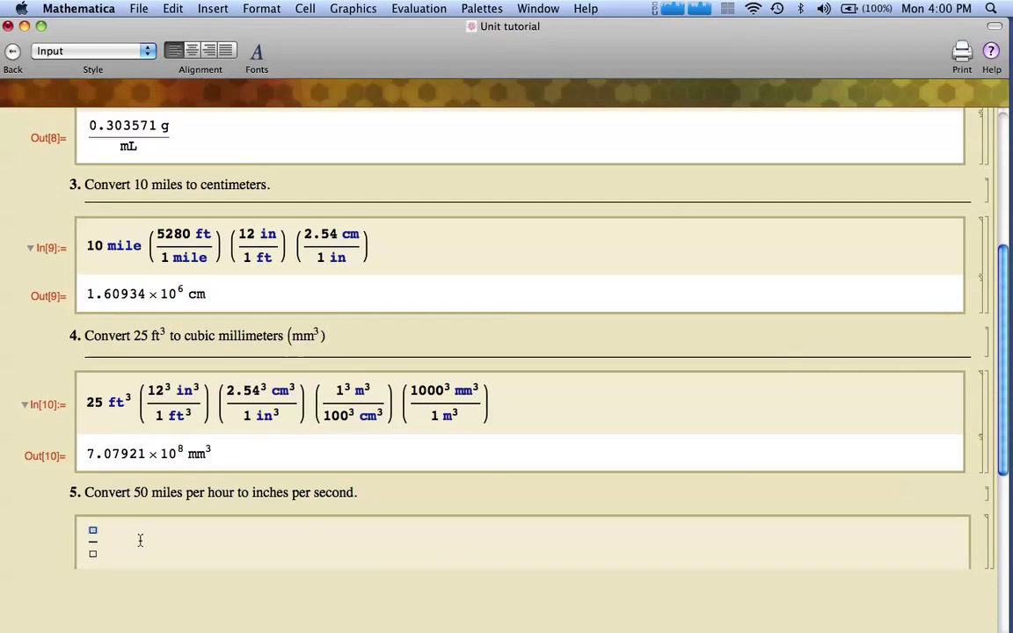
text(50 mile)
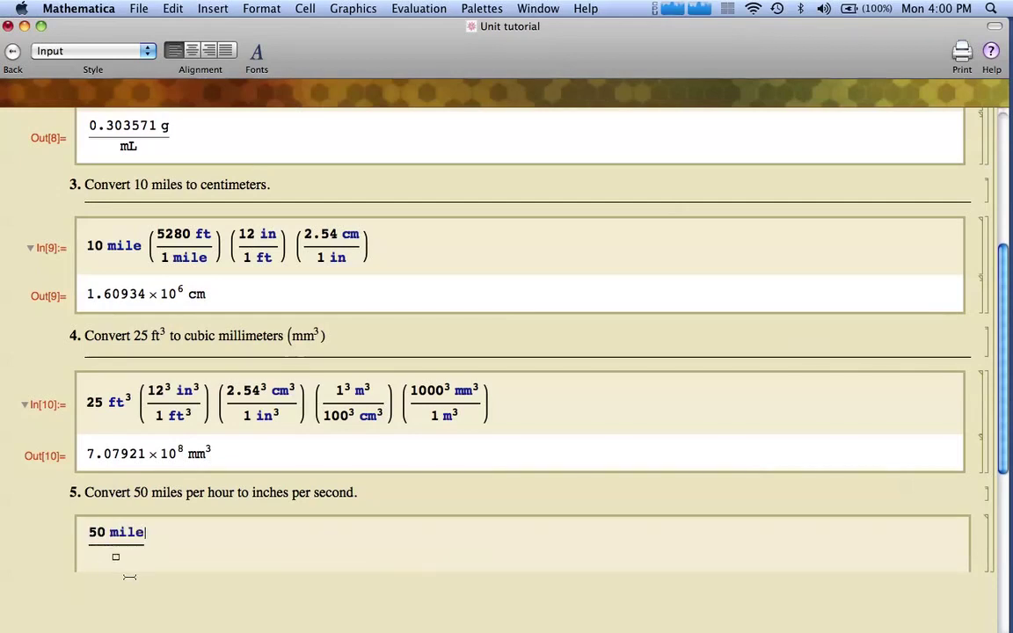
click(115, 557)
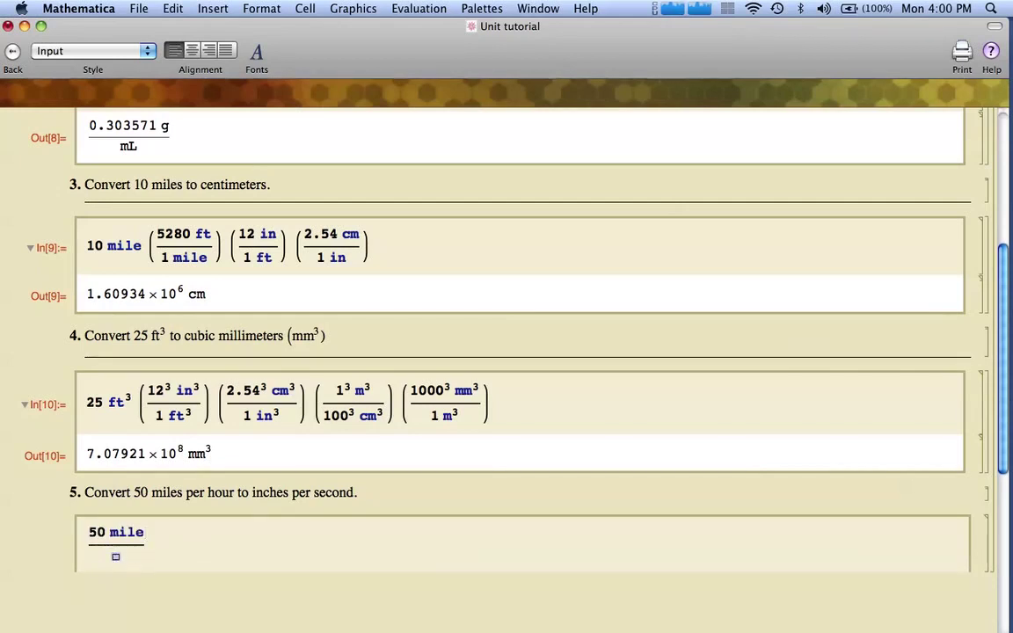
text(hour)
- Paste four empty bracketed conversion fractions after 50 mile/hour
click(168, 549)
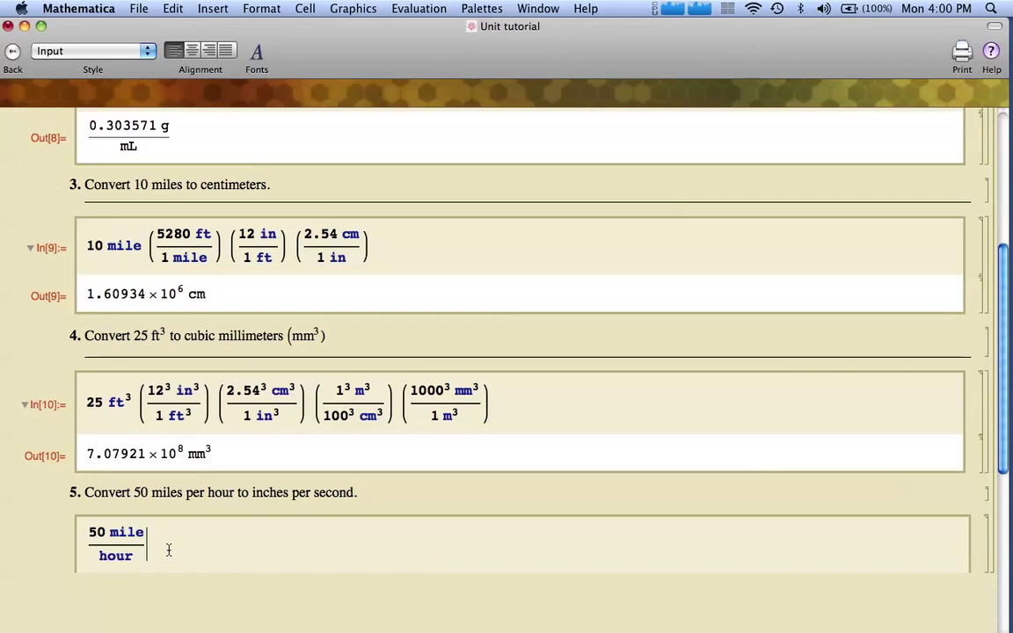
key(super+v)
key(super+v)
key(super+v)
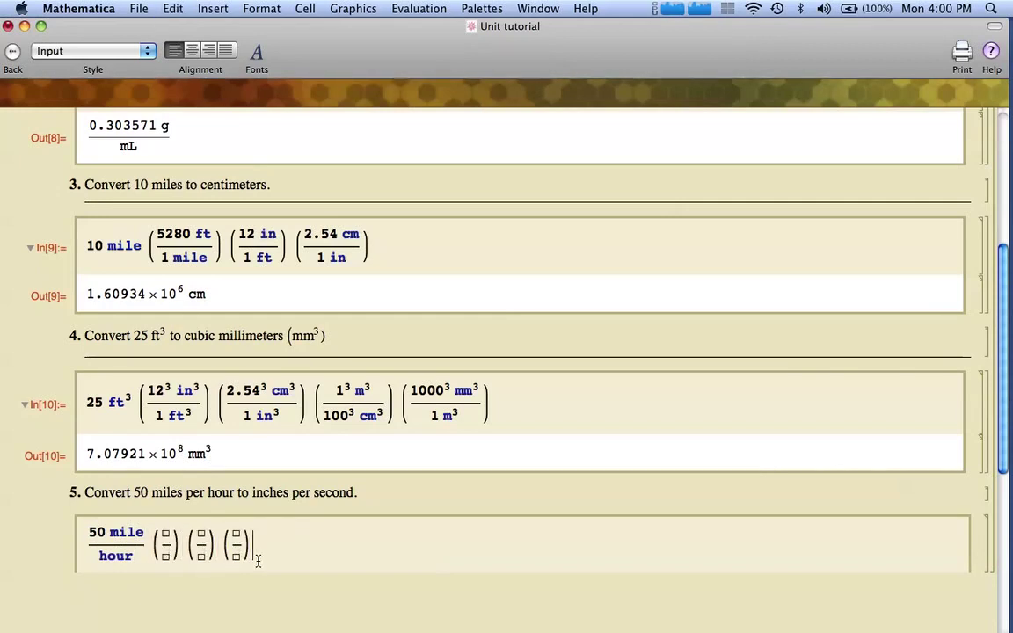
key(super+v)
- Fill the first two factors as 5280 ft/1 mile and 12 in/1 ft
click(165, 556)
text(1 mile)
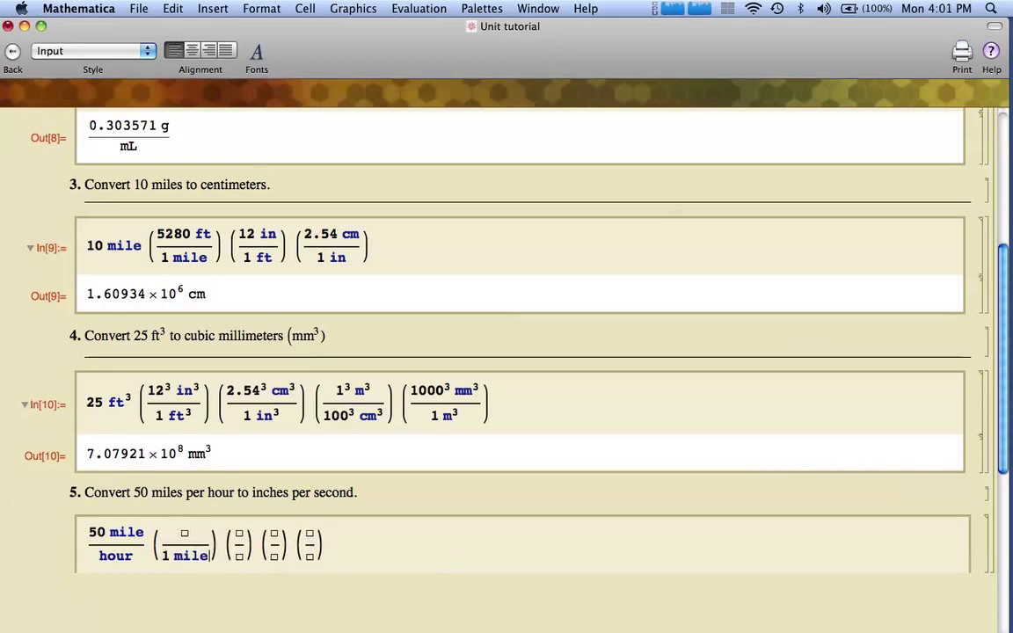
key(Up)
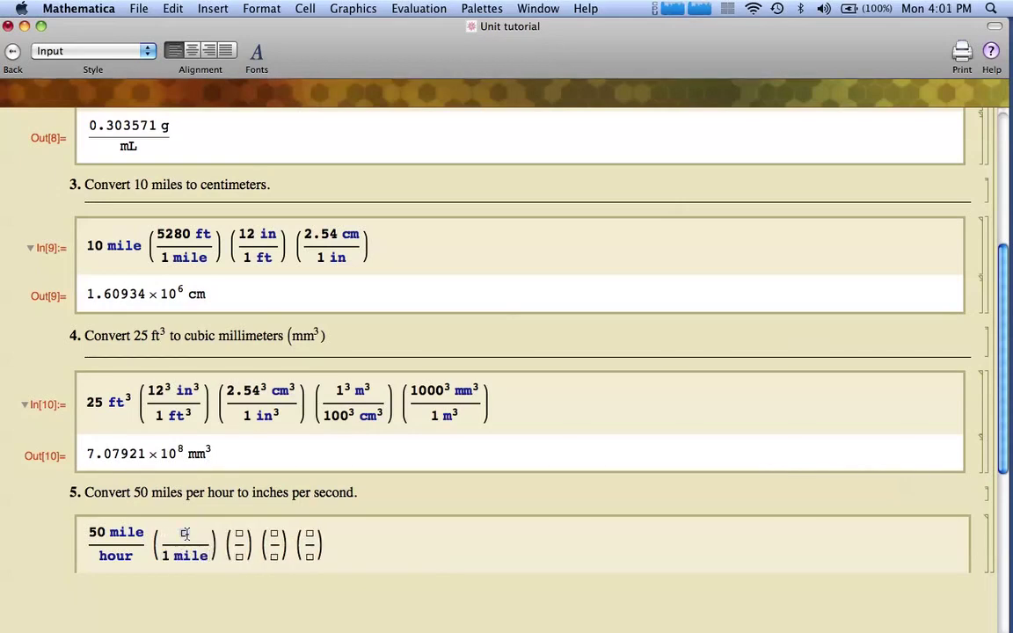
text(4)
text(280 ft)
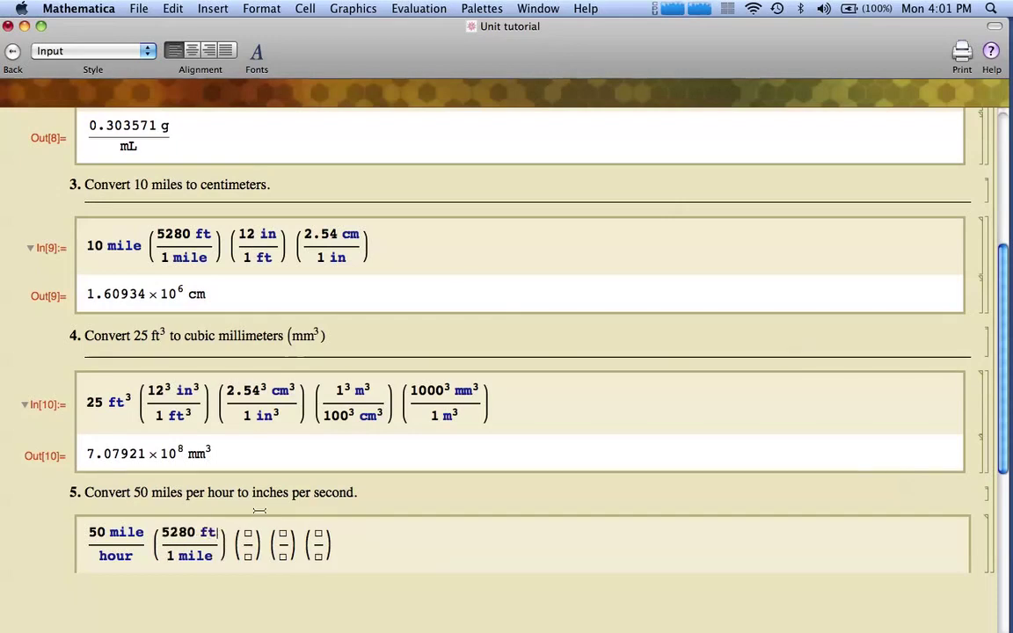
key(Tab)
text(1)
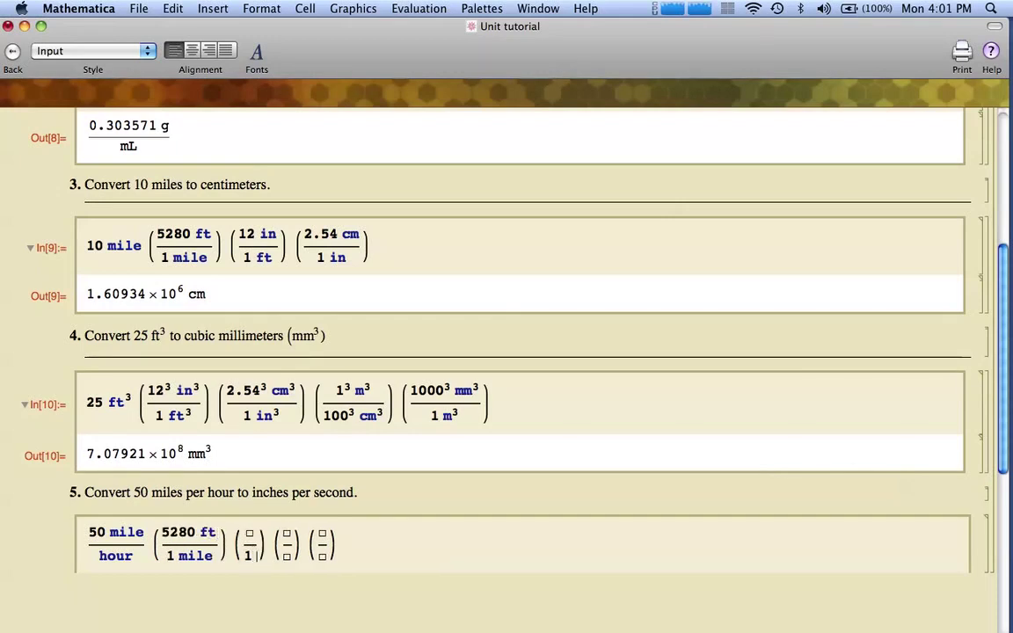
text( ft)
key(Up)
text(1)
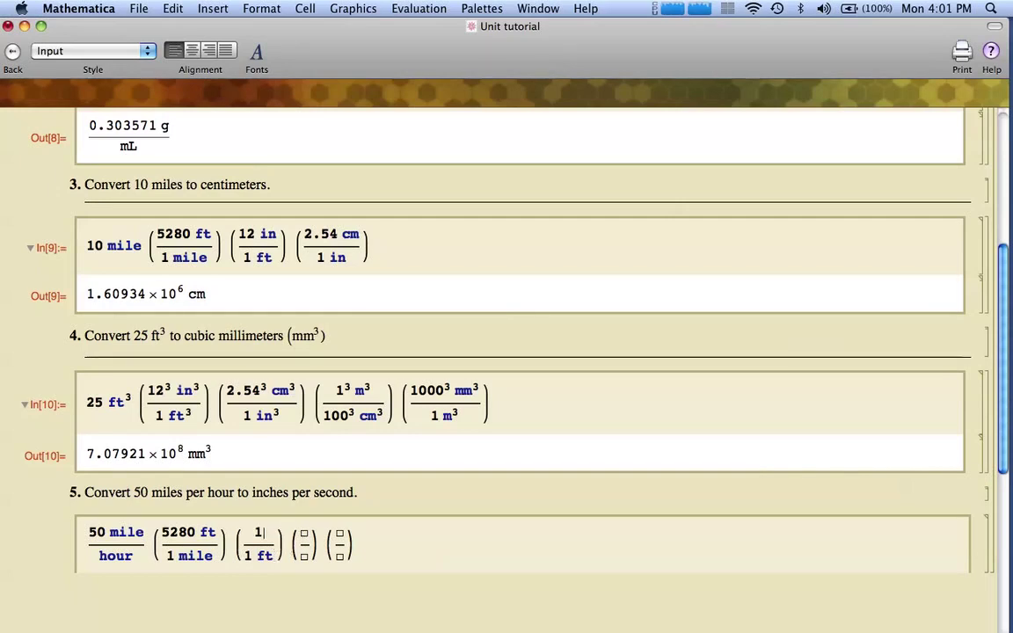
text(2 in)
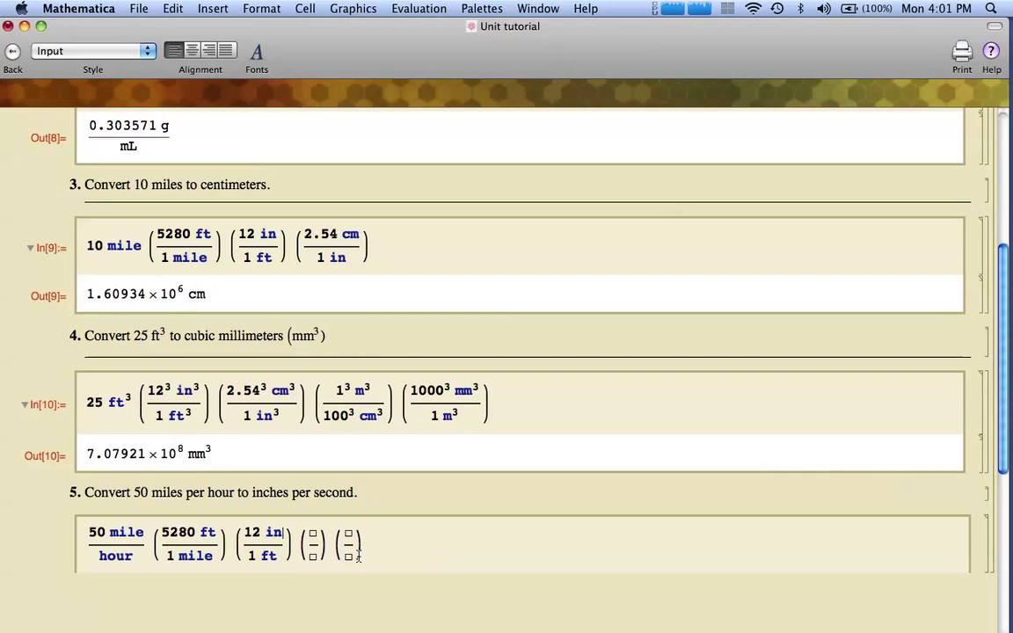
- Fill the last two factors as 1 hour/60 min and 1 min/60 sec
click(314, 534)
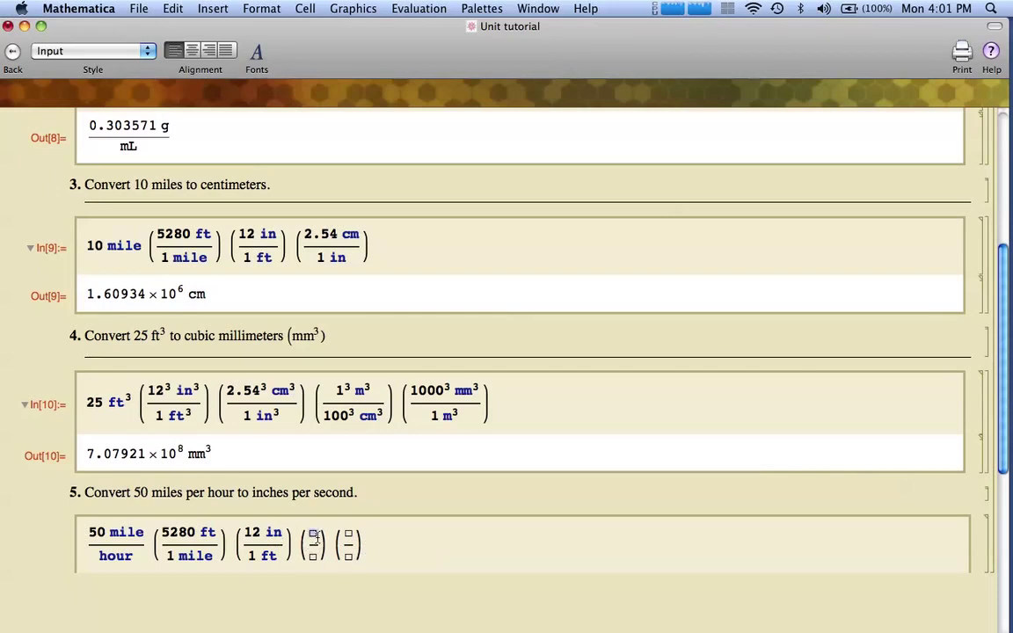
text(1 hour/)
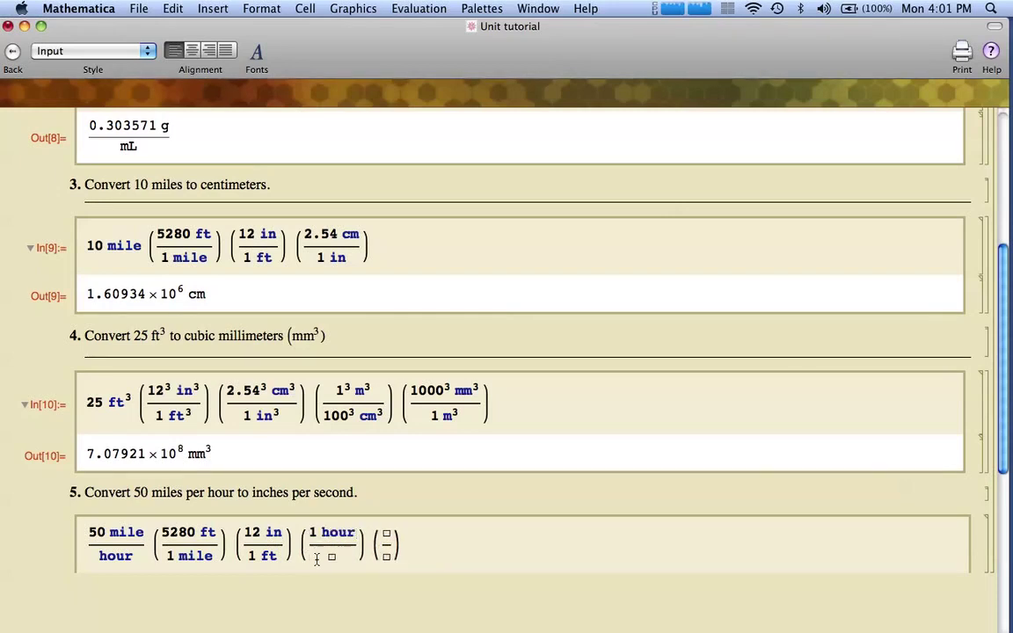
text(60 mi)
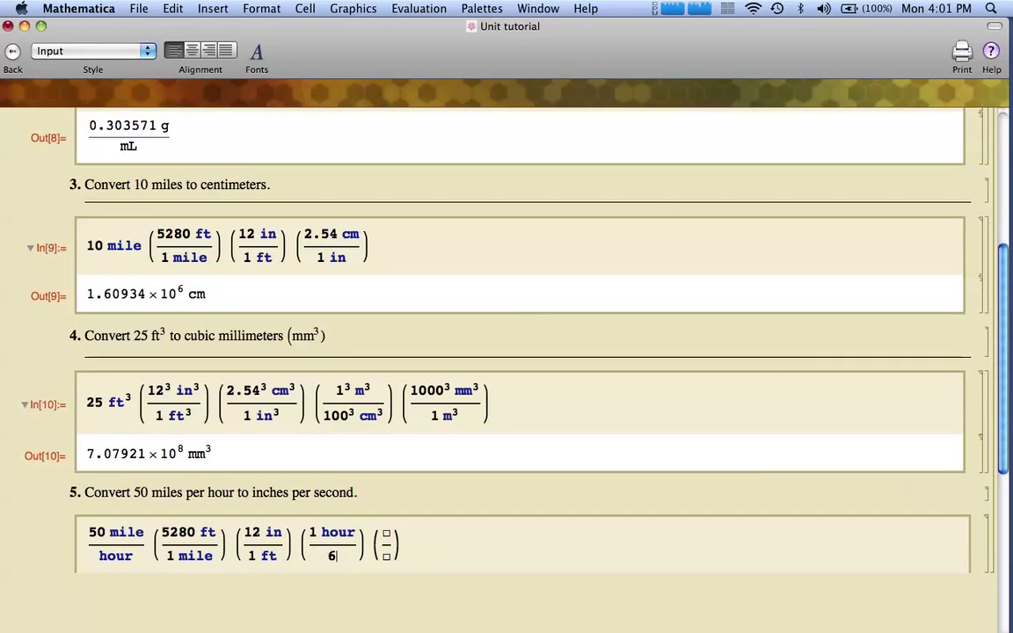
text(n)
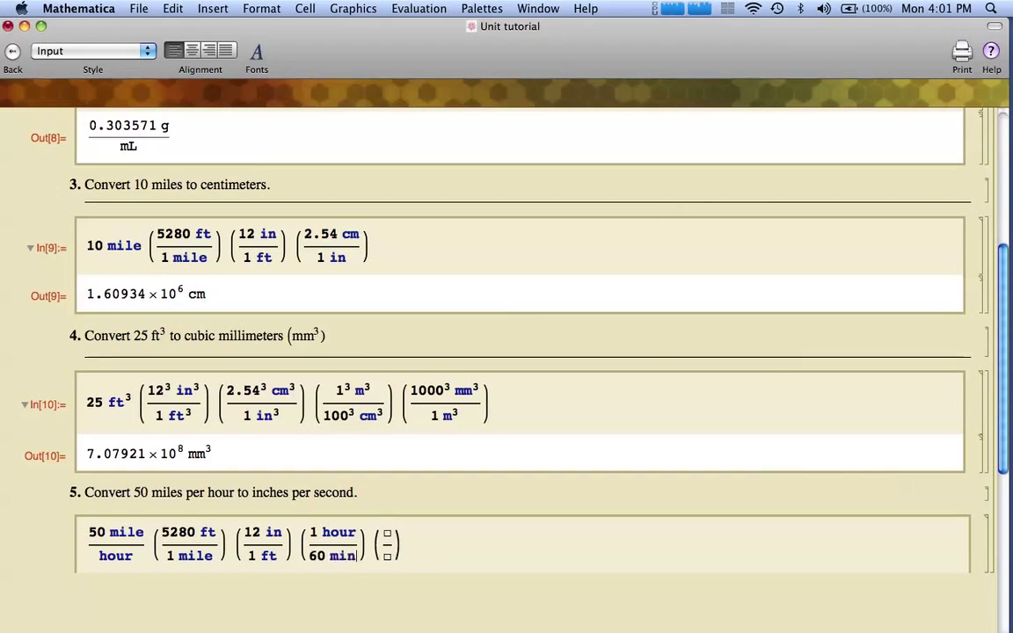
click(387, 534)
text(1 min)
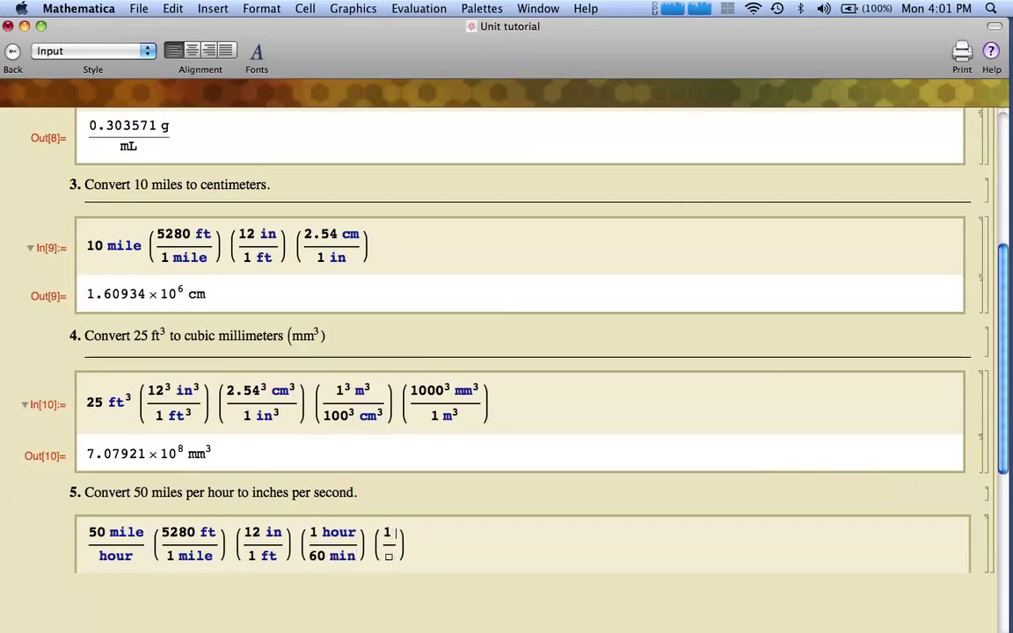
click(406, 558)
text(60 )
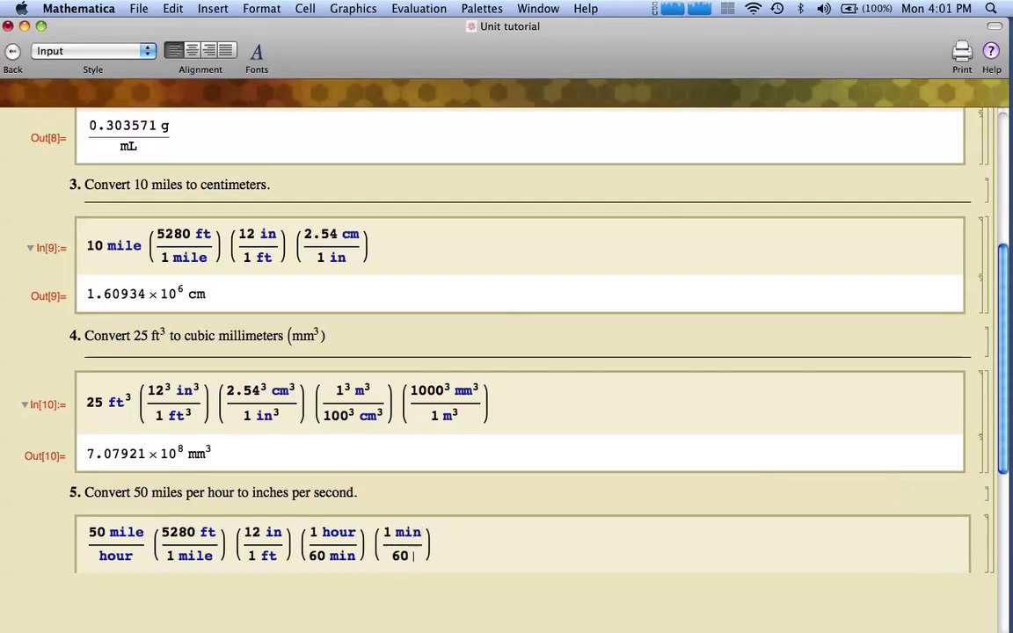
text(sec)
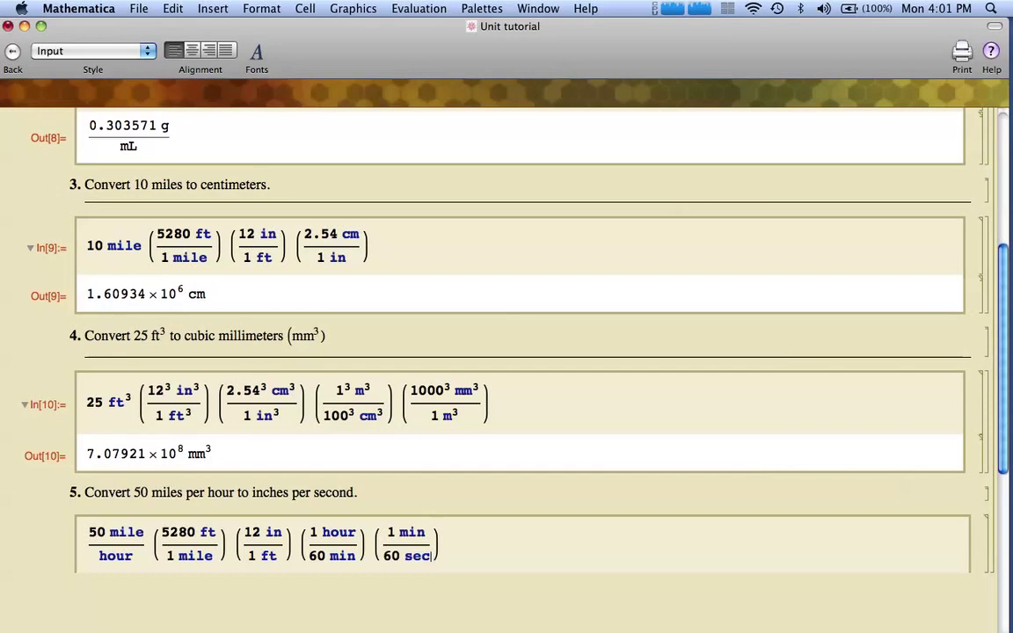
click(462, 542)
- Evaluate problem 5, converting 50 mile/hour to 880 in/sec
key(shift+Return)
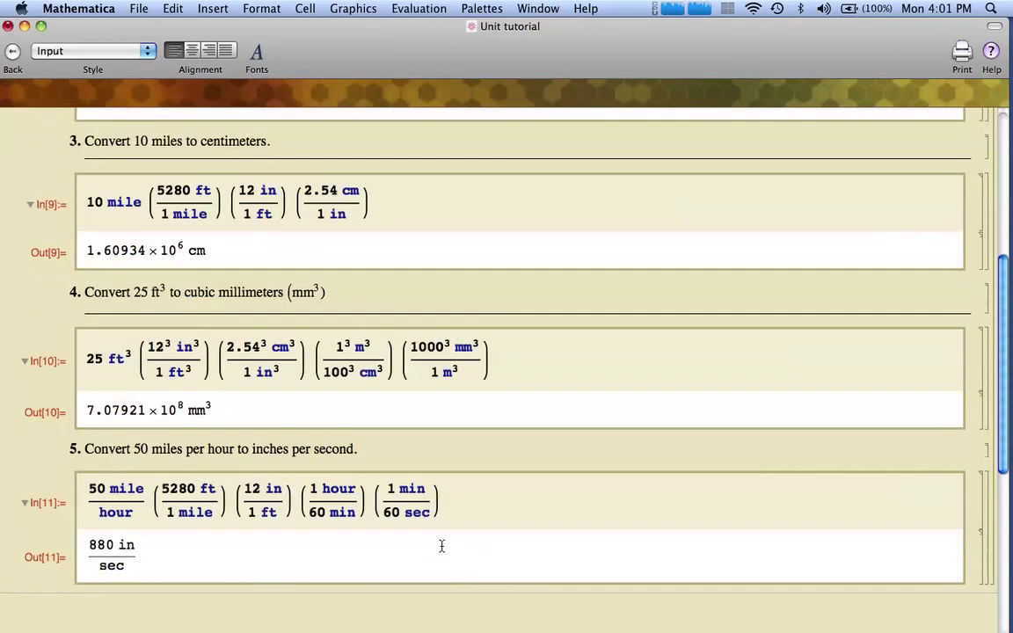